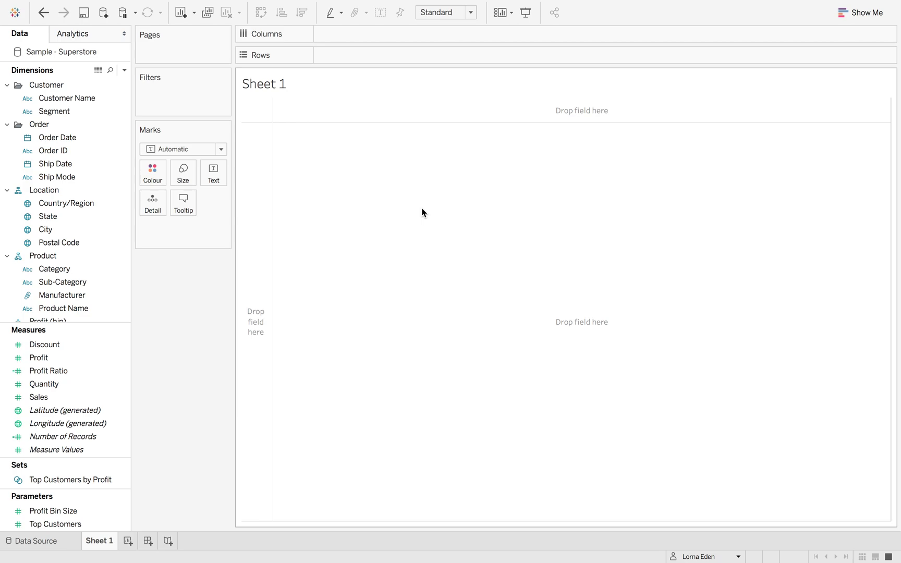
In the Superstore Date Properties, keep Standard Gregorian calendar, Sunday week start and January fiscal year
right_click(64, 54)
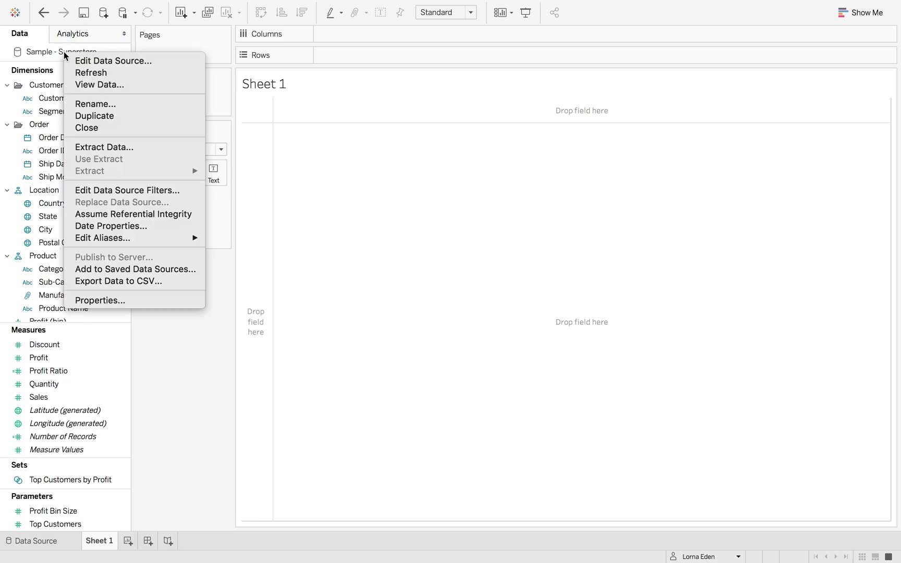
click(144, 227)
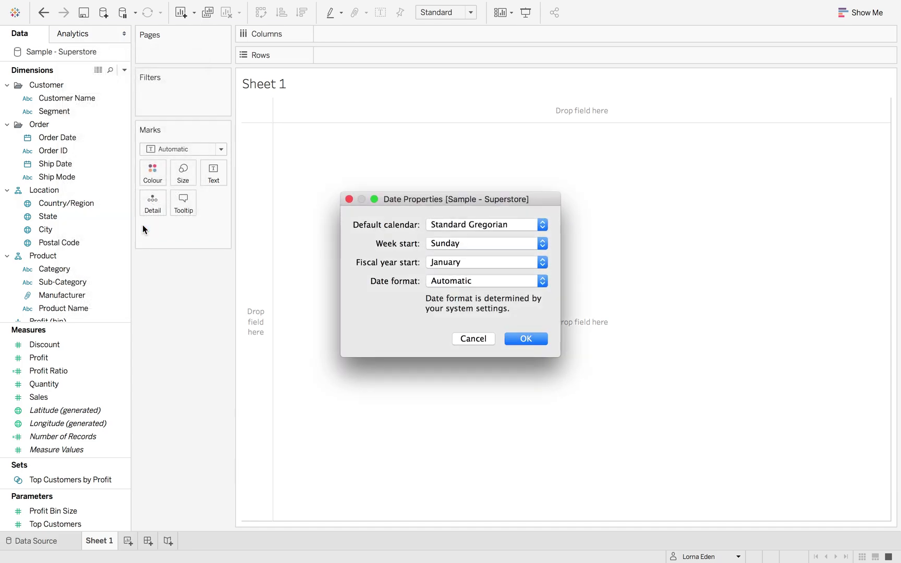
click(476, 226)
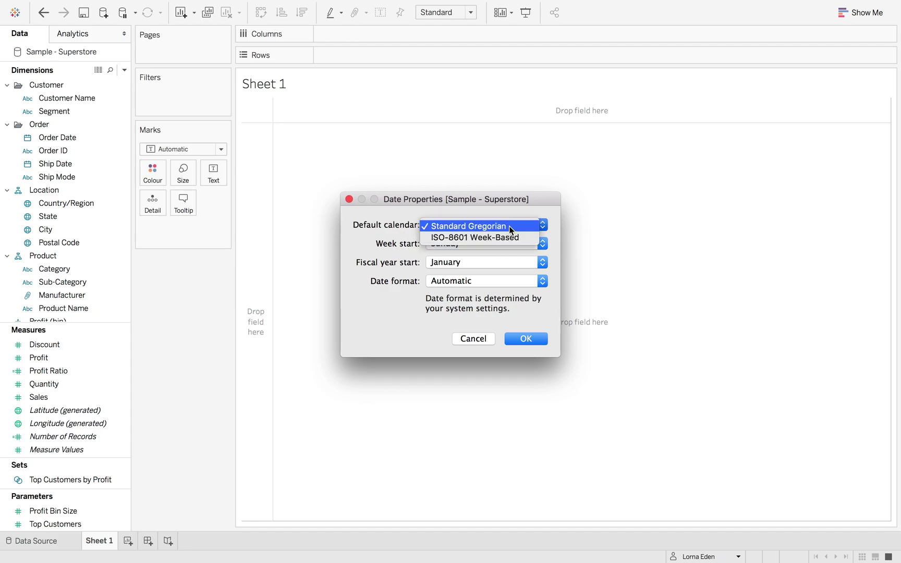
click(386, 244)
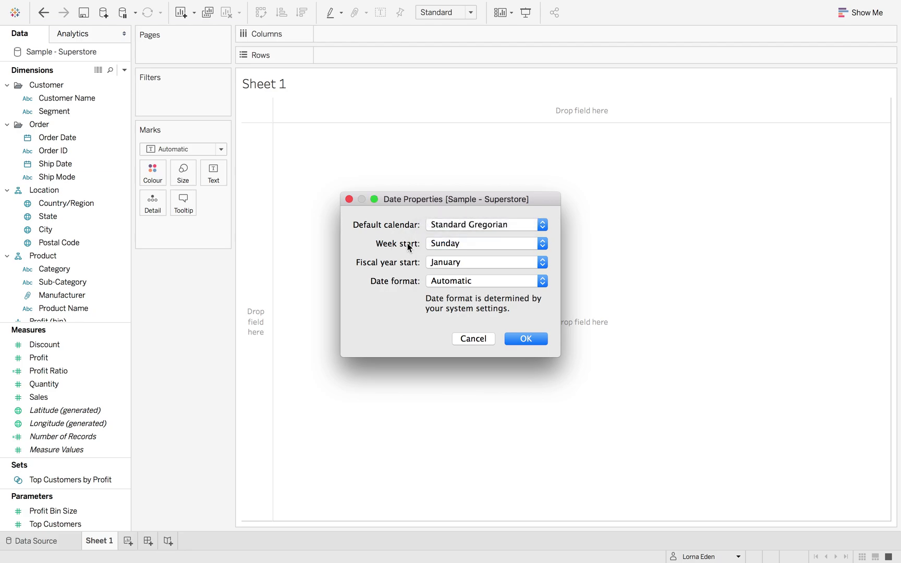
click(455, 244)
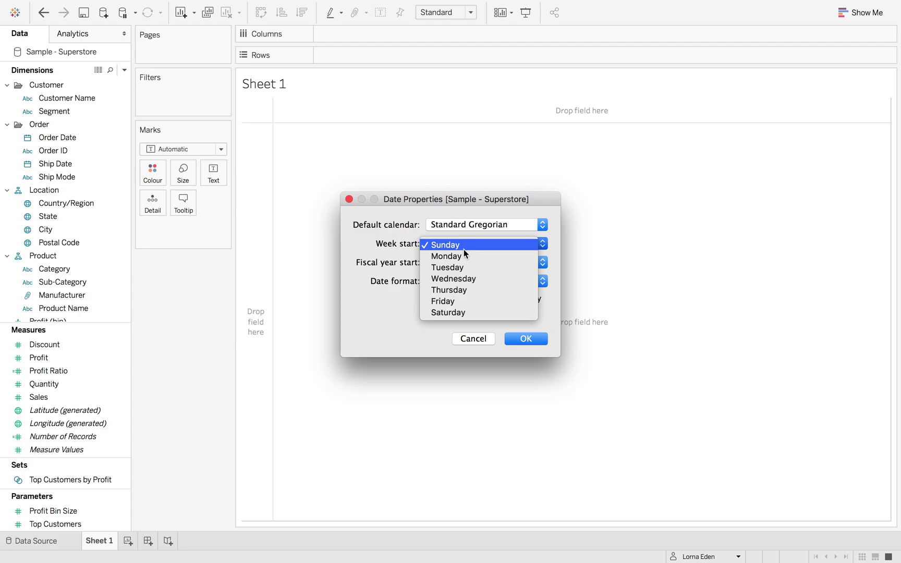
click(392, 249)
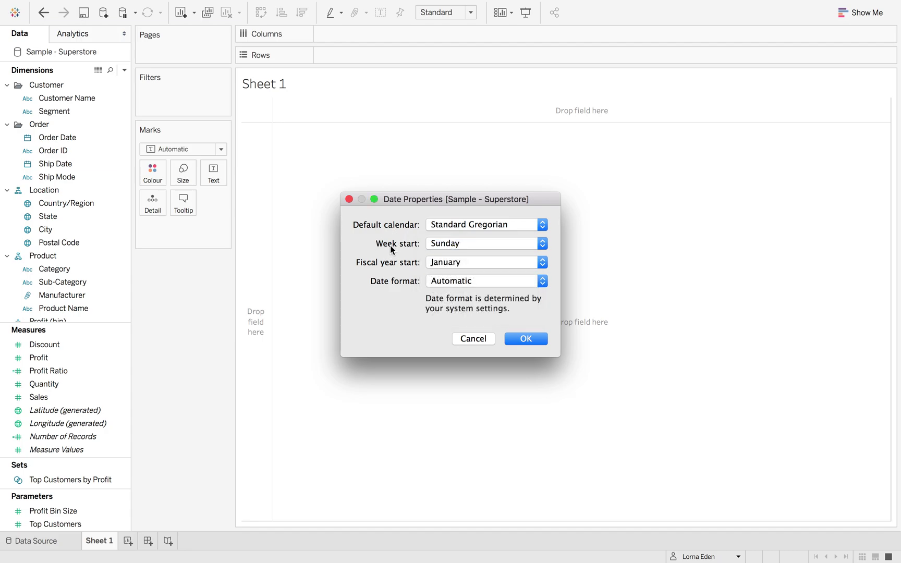
click(455, 261)
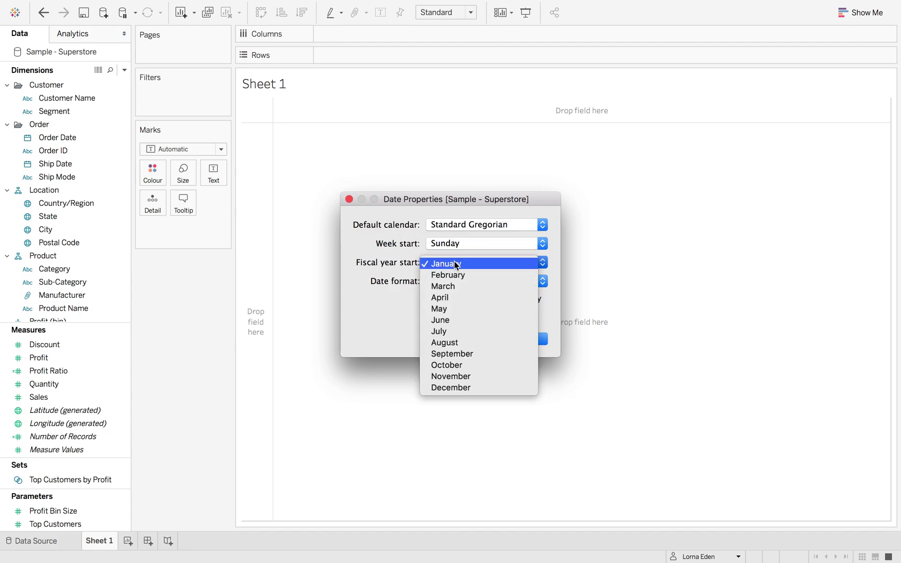
click(391, 265)
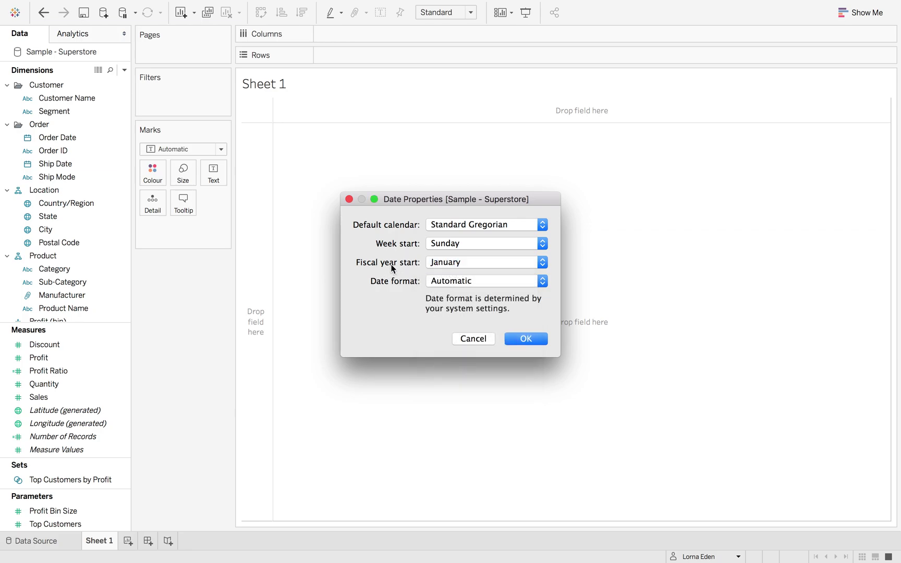
Set the default date format to Standard Long Date and apply the properties
click(457, 282)
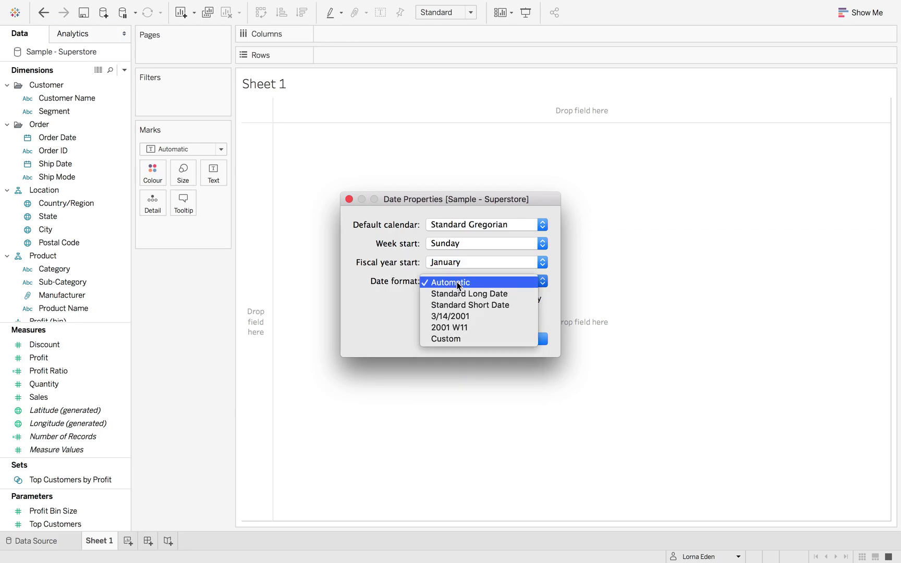
click(448, 340)
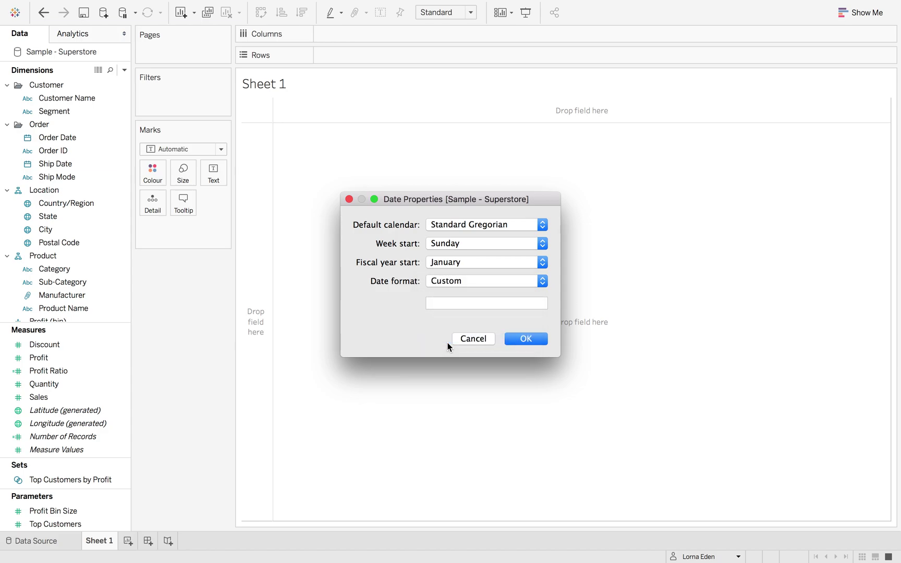
click(456, 303)
click(464, 285)
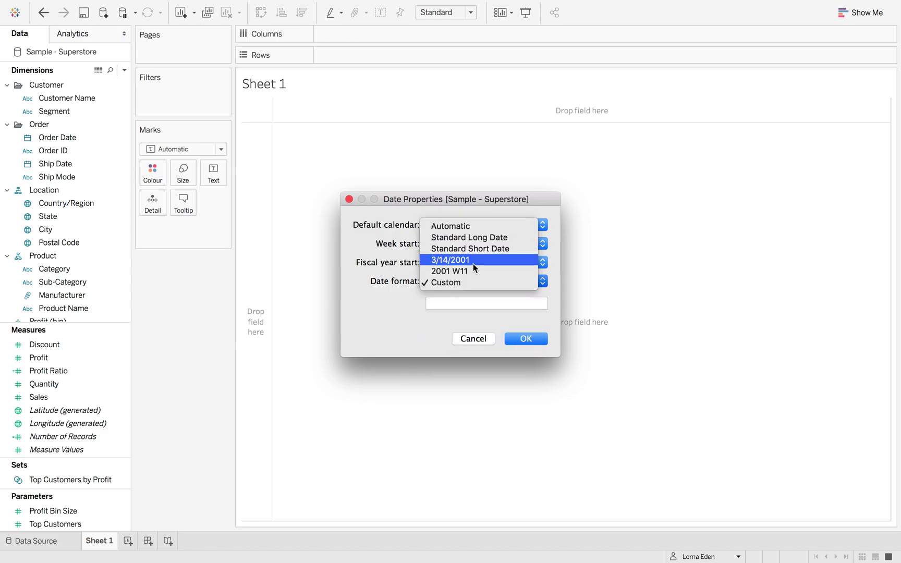
click(474, 239)
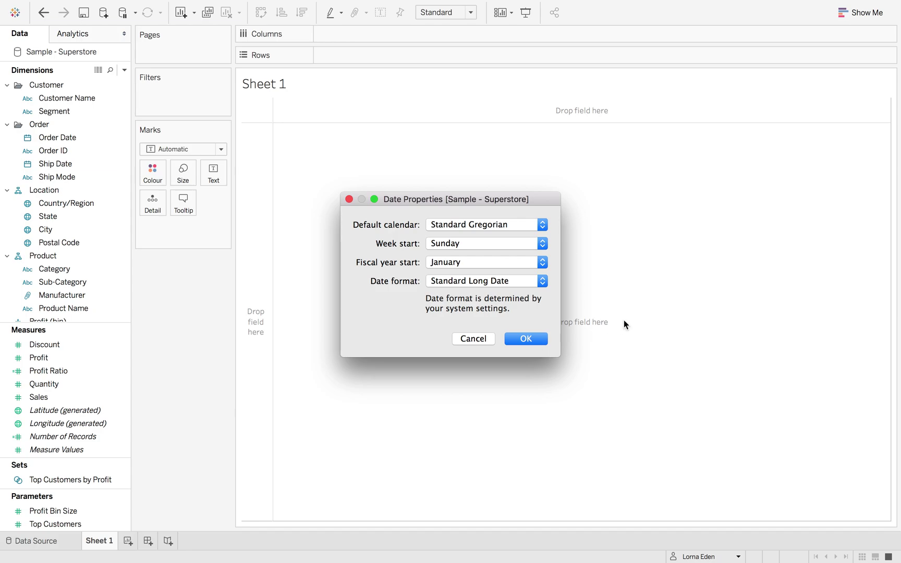
click(538, 340)
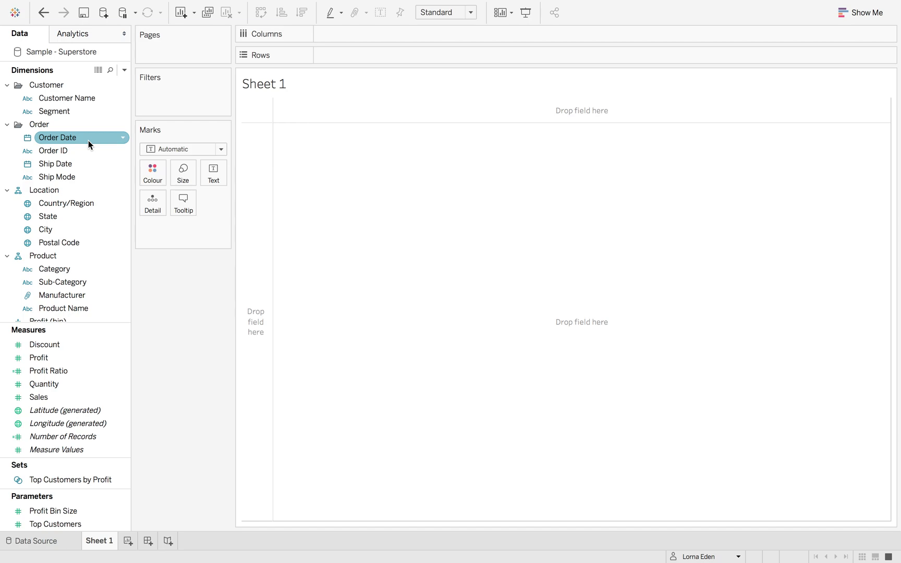
Drop Order Date onto Columns as MONTH(Order Date)
drag(89, 140, 374, 37)
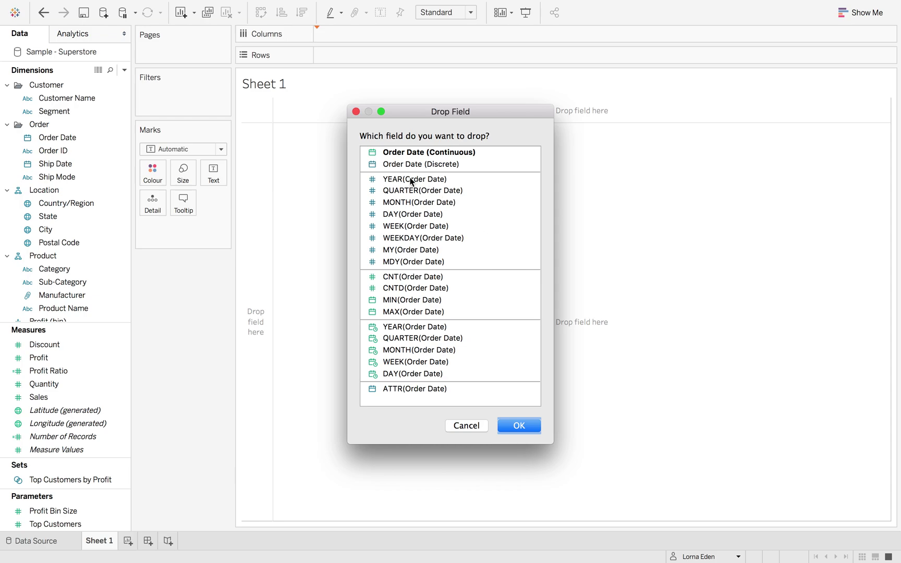
click(412, 205)
Drill MONTH(Order Date) down to days, drop the month level, then make the date a continuous month axis
click(519, 426)
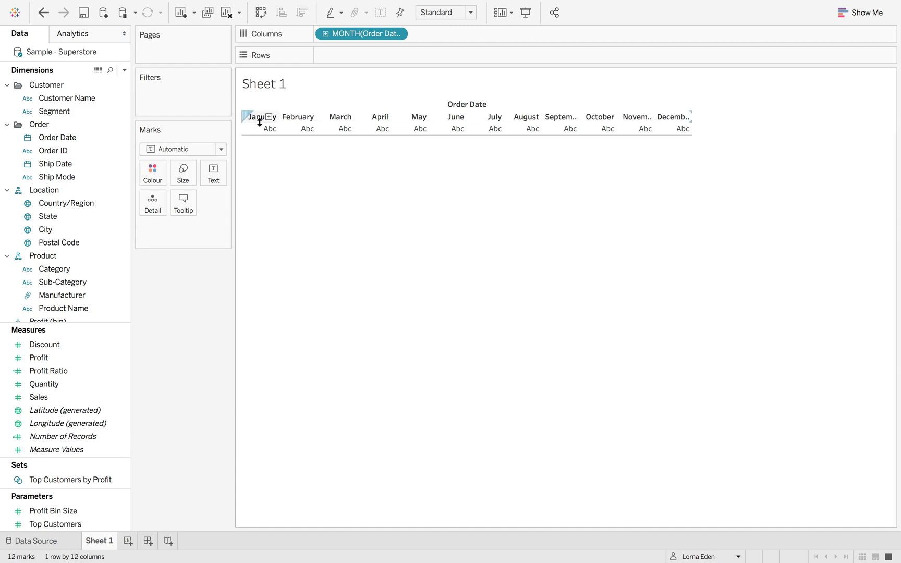
mouse_move(261, 131)
click(327, 34)
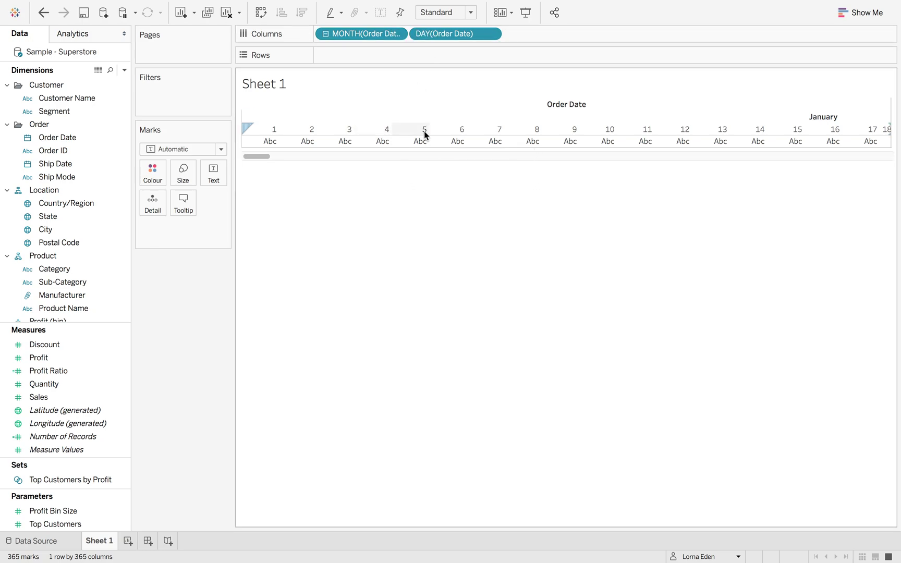
drag(360, 33, 383, 7)
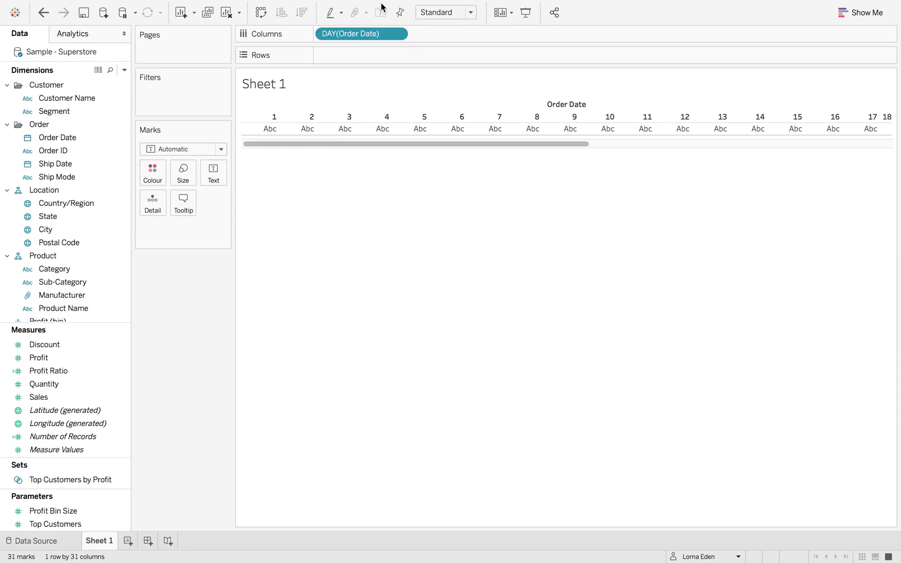
click(397, 33)
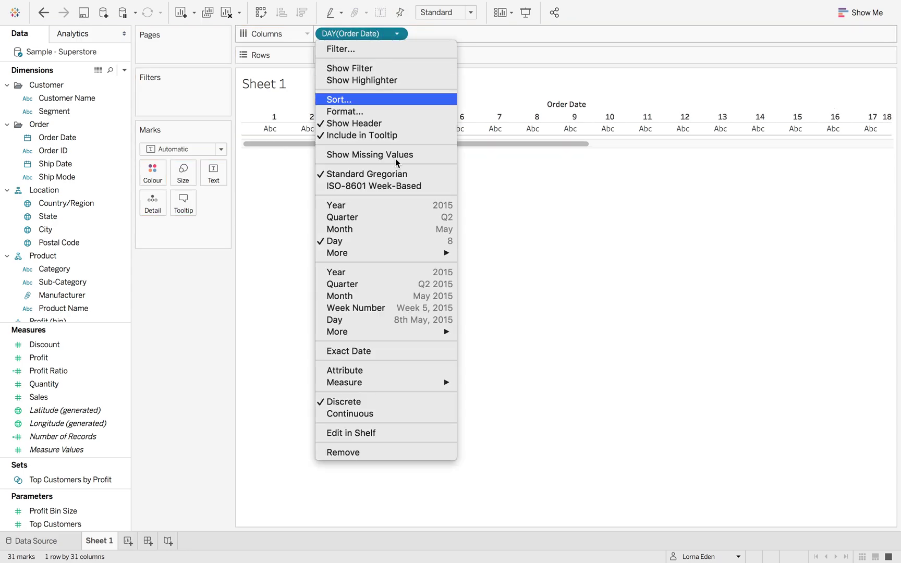
click(387, 296)
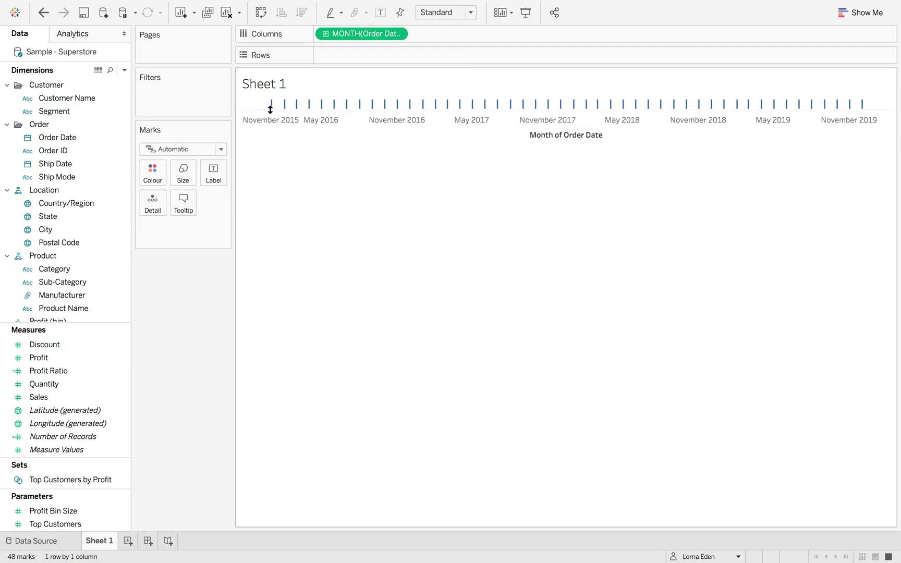
Drill the continuous date axis through weeks, quarters and years, ending back at 48 monthly marks
mouse_move(272, 110)
click(258, 127)
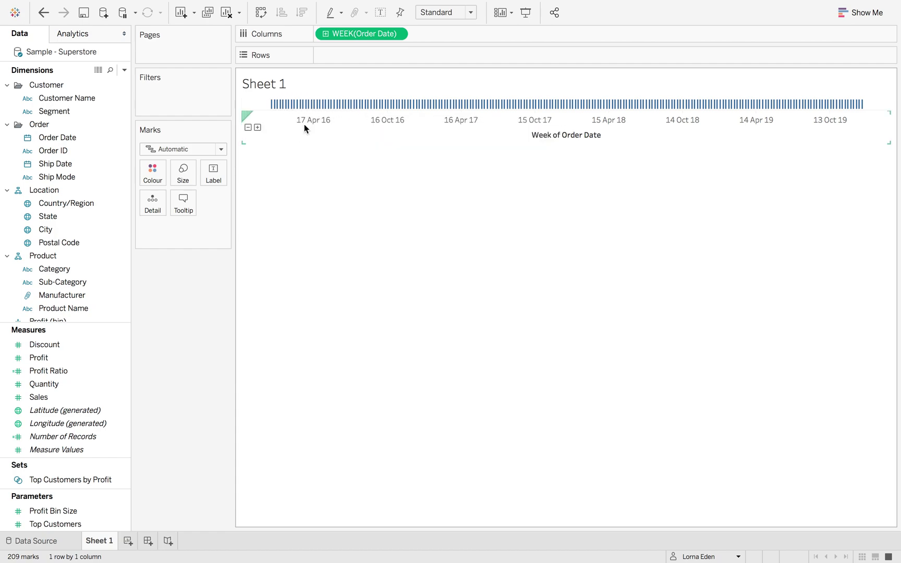
click(249, 128)
click(249, 128)
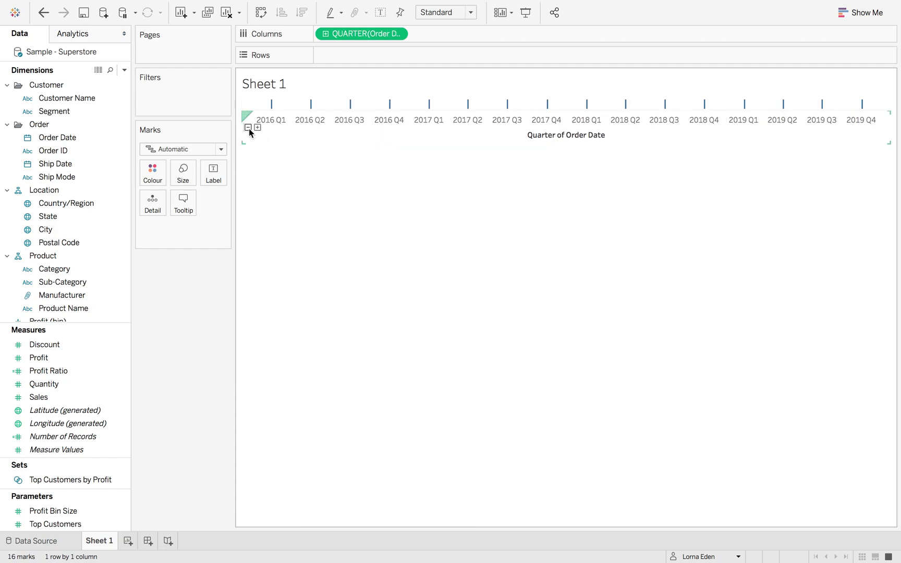
mouse_move(368, 125)
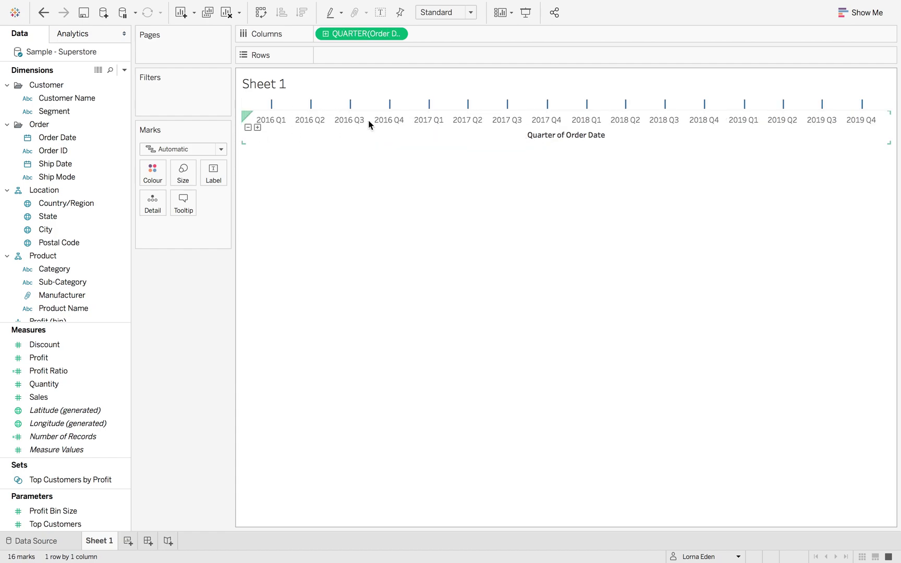
click(248, 128)
mouse_move(271, 105)
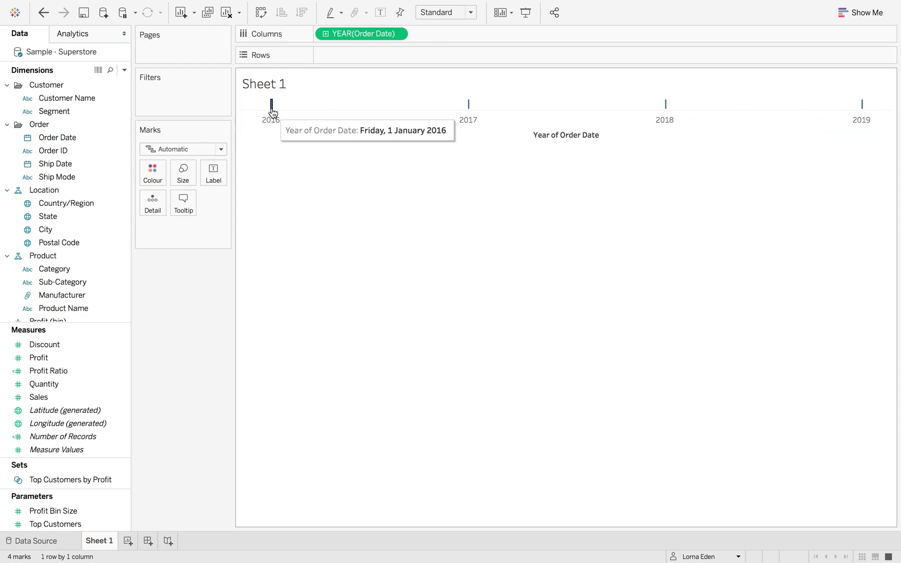
mouse_move(259, 132)
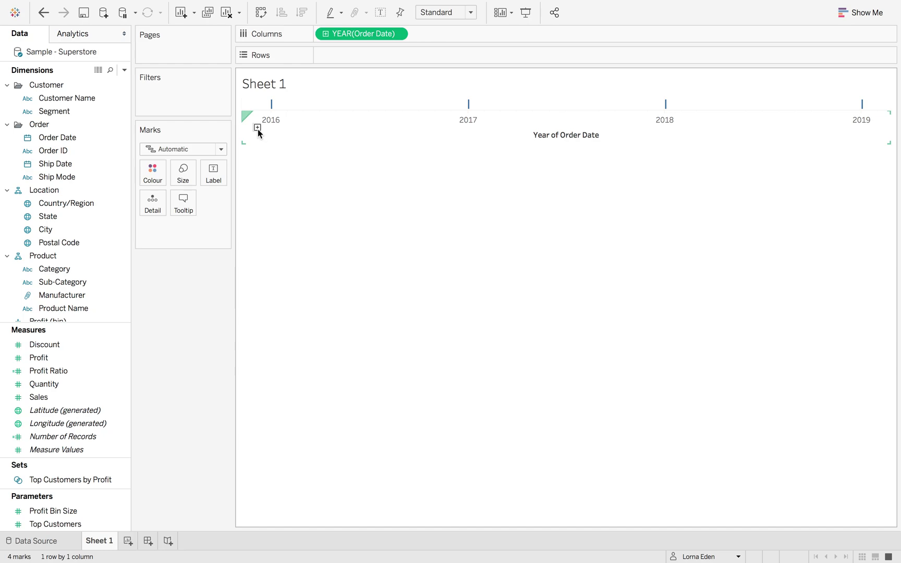
click(257, 129)
click(258, 128)
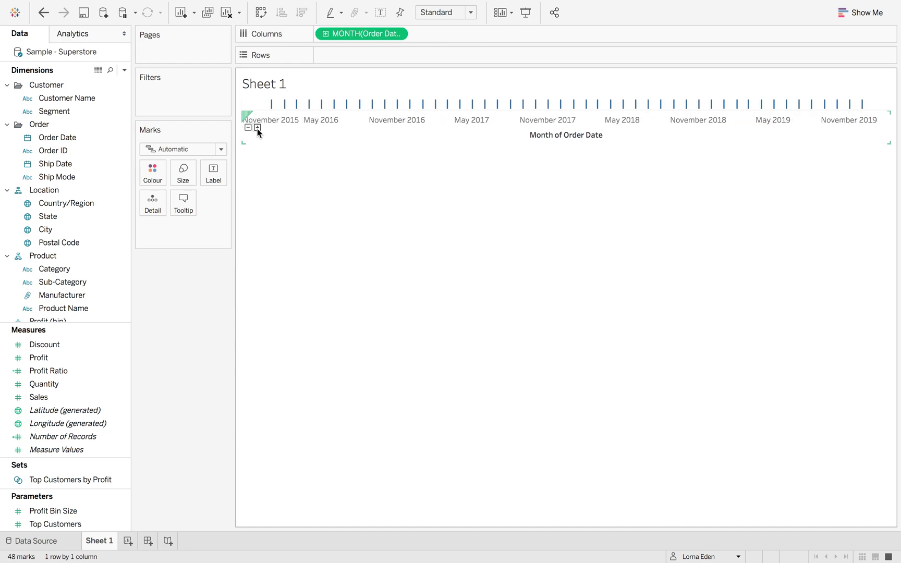
click(258, 128)
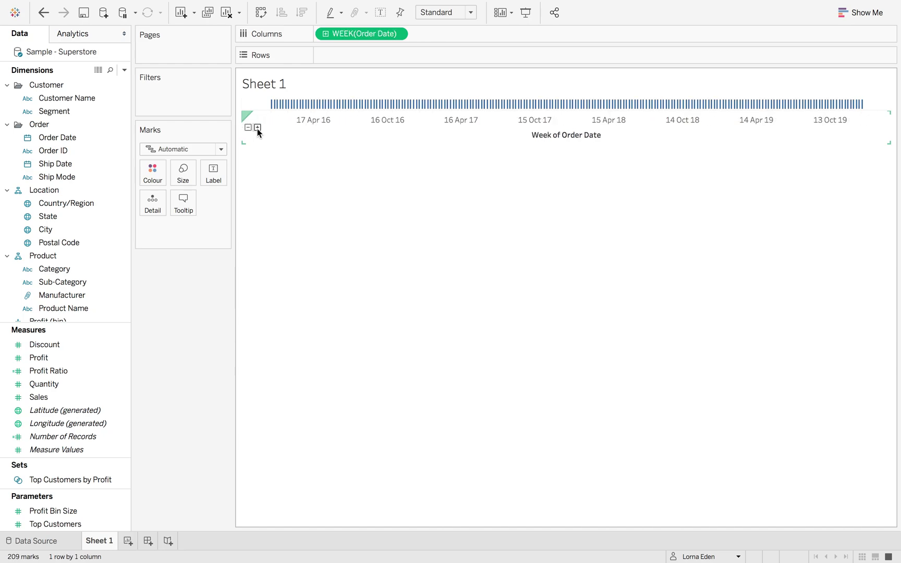
click(247, 127)
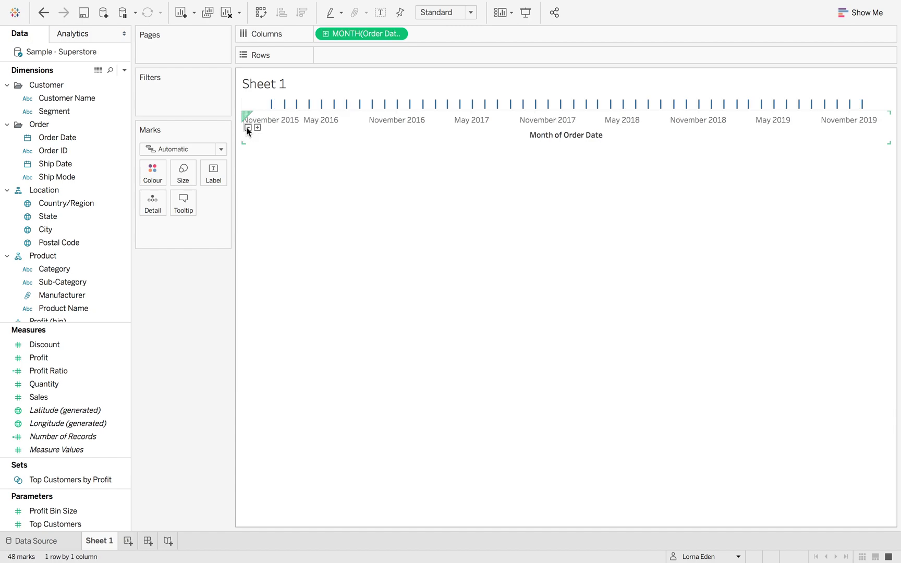
click(86, 139)
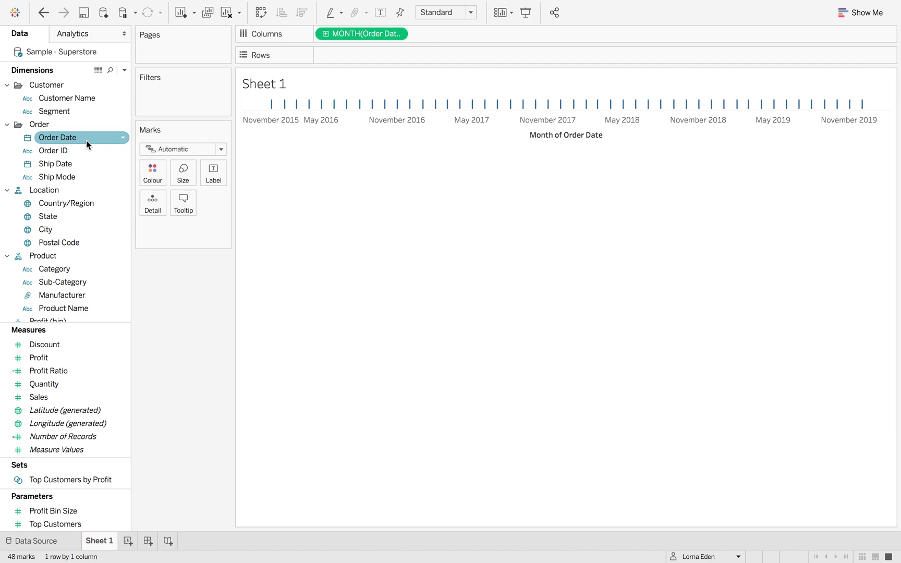
Create the custom date Order Date (Years) from Order Date with Years detail as a date part
right_click(86, 140)
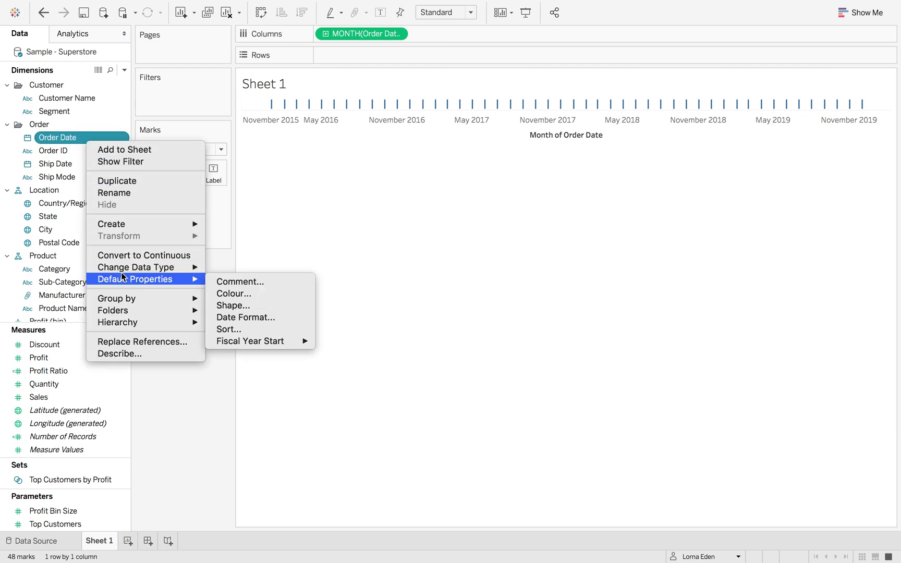
mouse_move(177, 225)
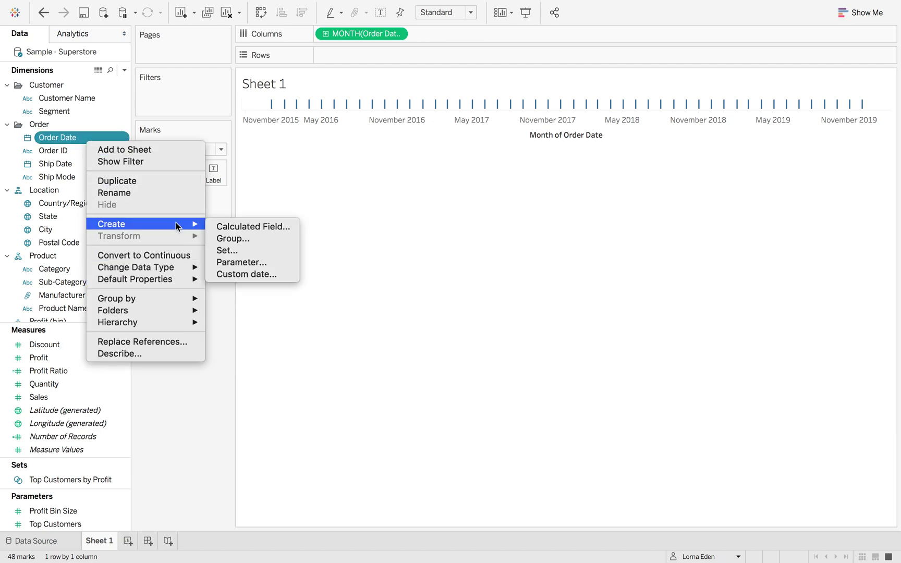
click(245, 274)
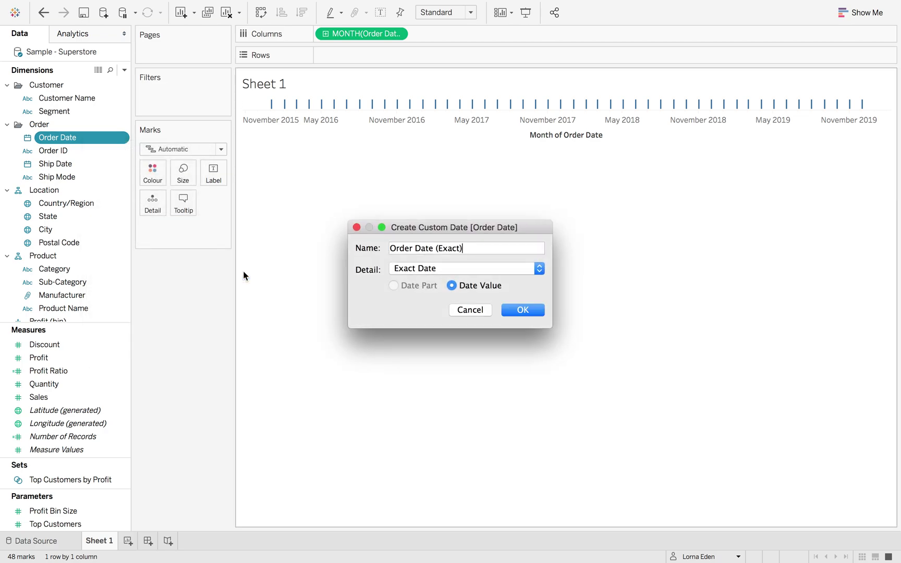
click(441, 267)
click(439, 281)
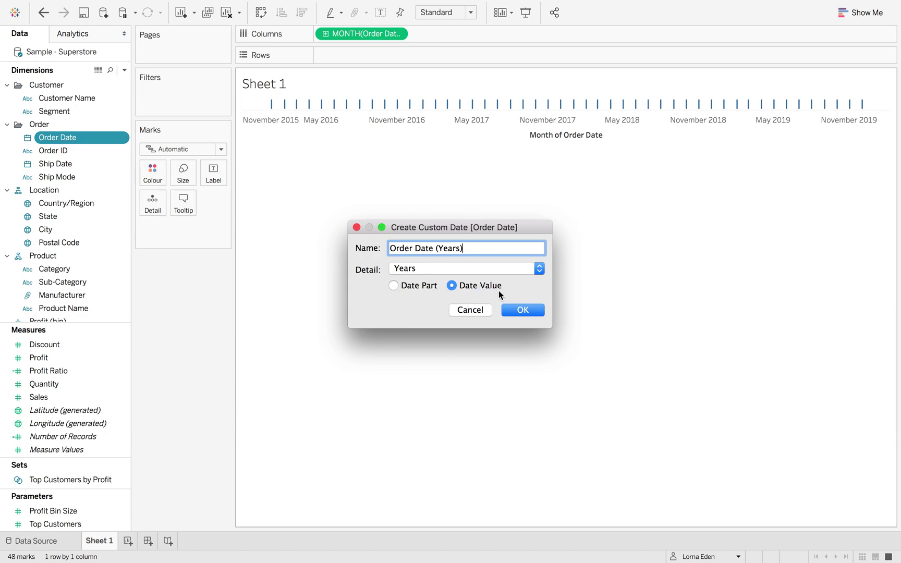
click(394, 286)
click(518, 310)
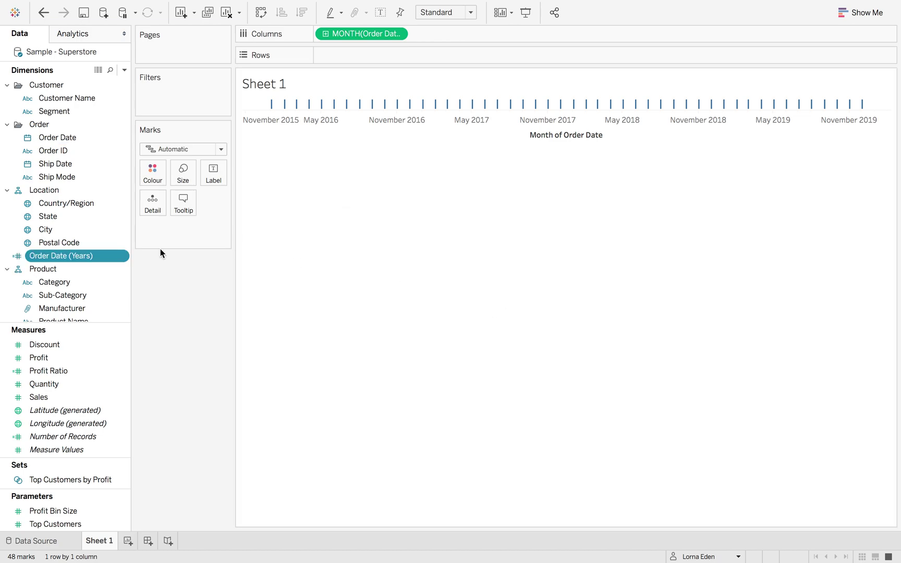
Edit Order Date (Years) to use Date Value instead of Date Part
right_click(96, 257)
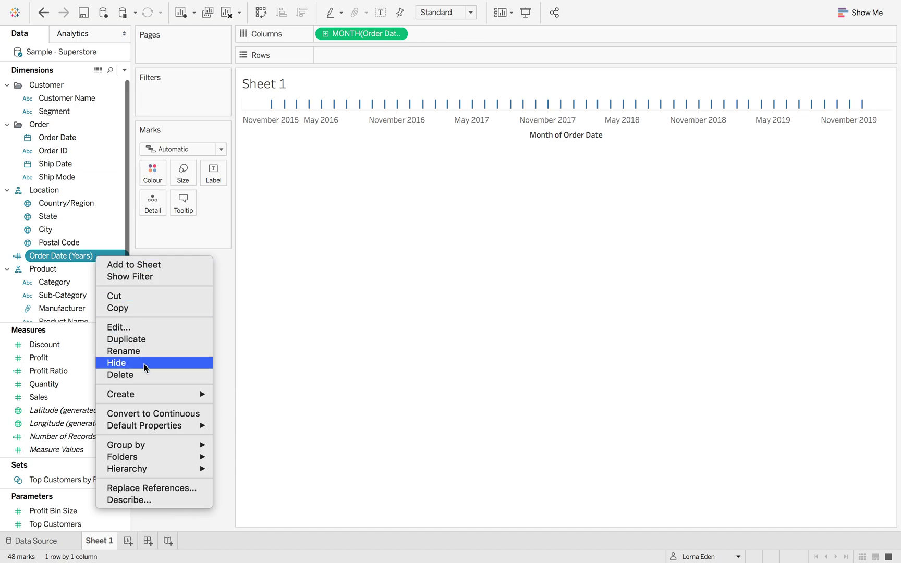
mouse_move(175, 458)
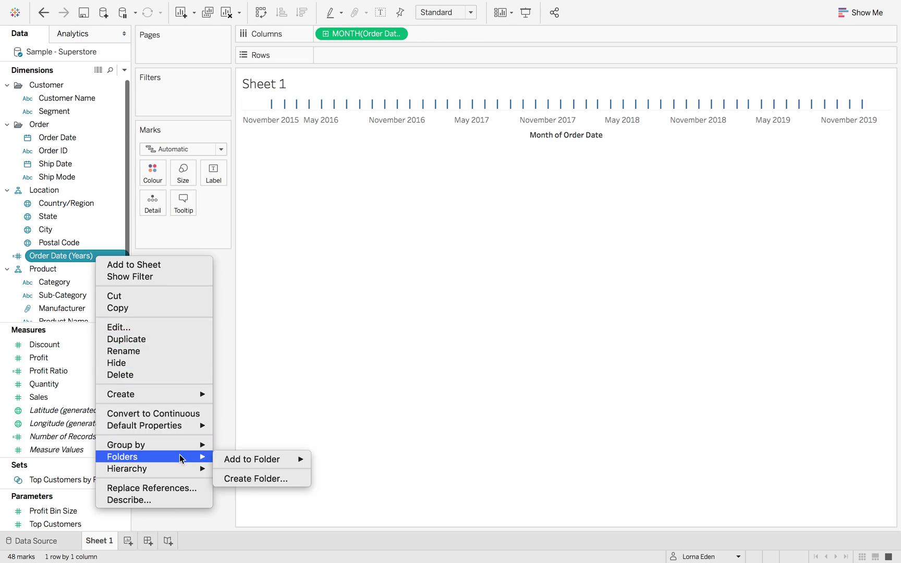
mouse_move(178, 394)
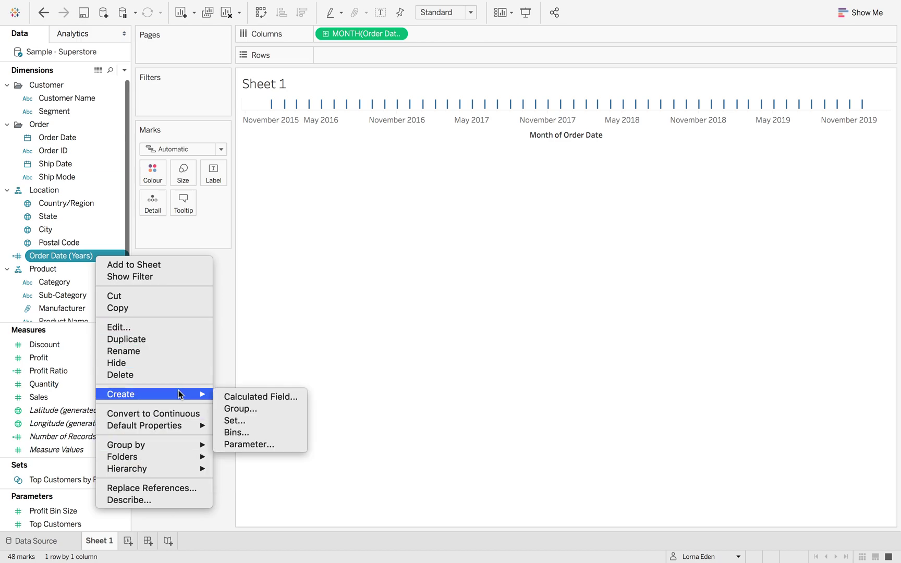
click(174, 327)
click(453, 290)
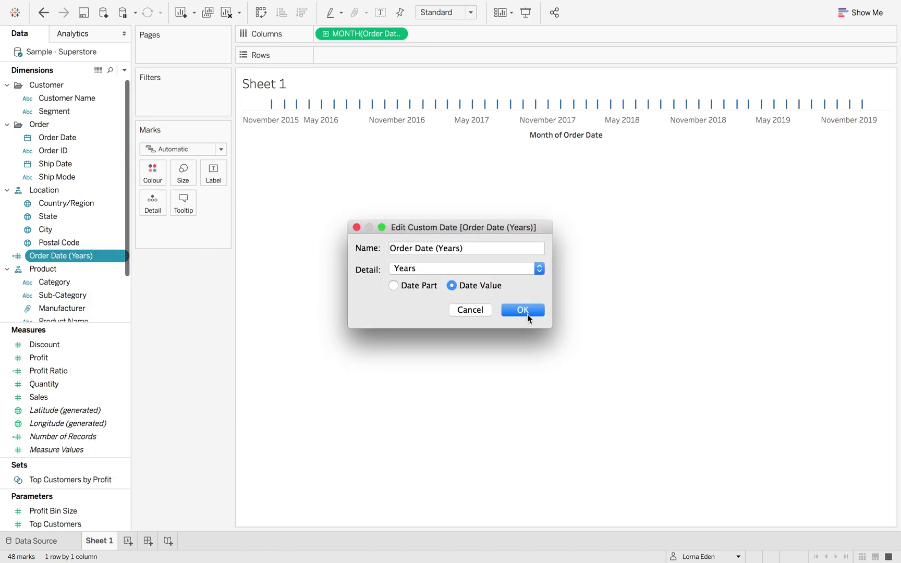
click(528, 314)
click(99, 270)
click(32, 256)
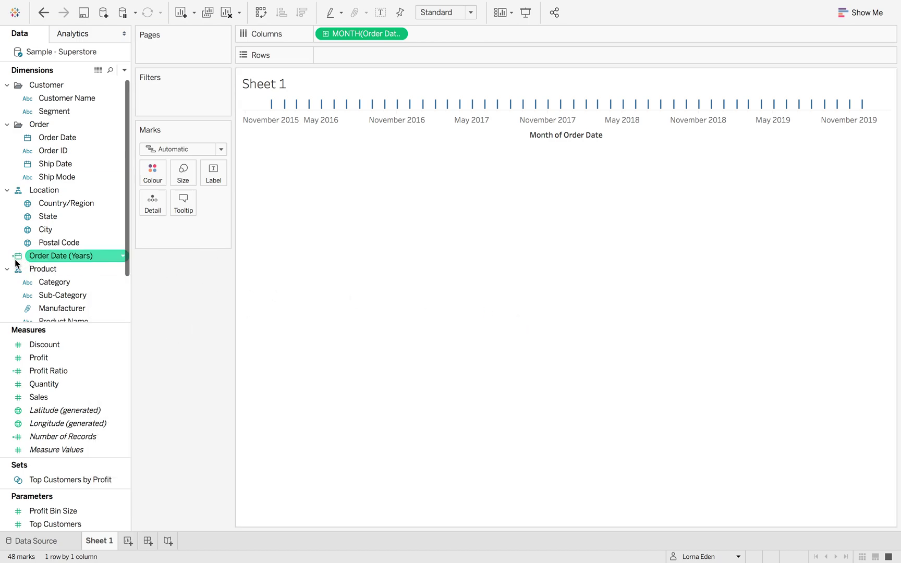
click(76, 137)
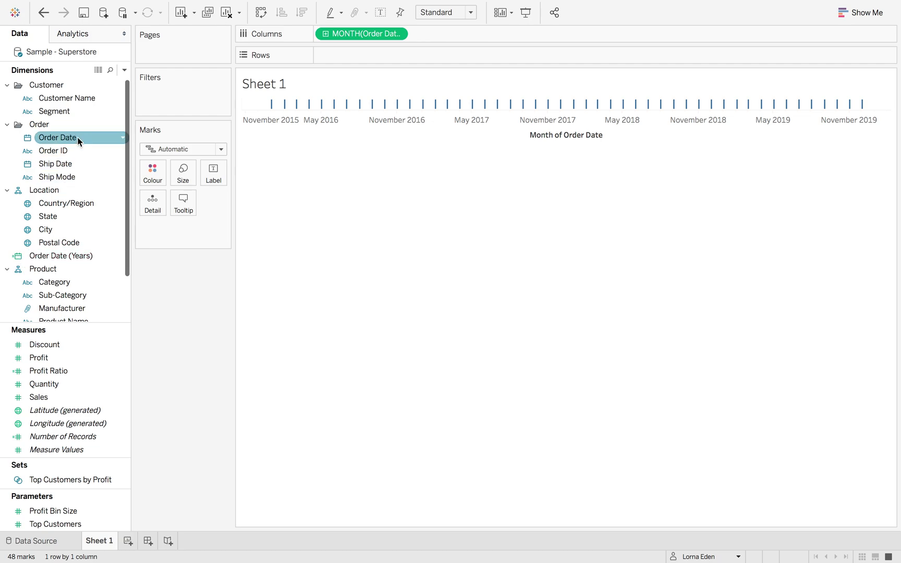
Create an Order Date (Months) custom date and drag it onto Order Date (Years)
right_click(77, 138)
mouse_move(141, 216)
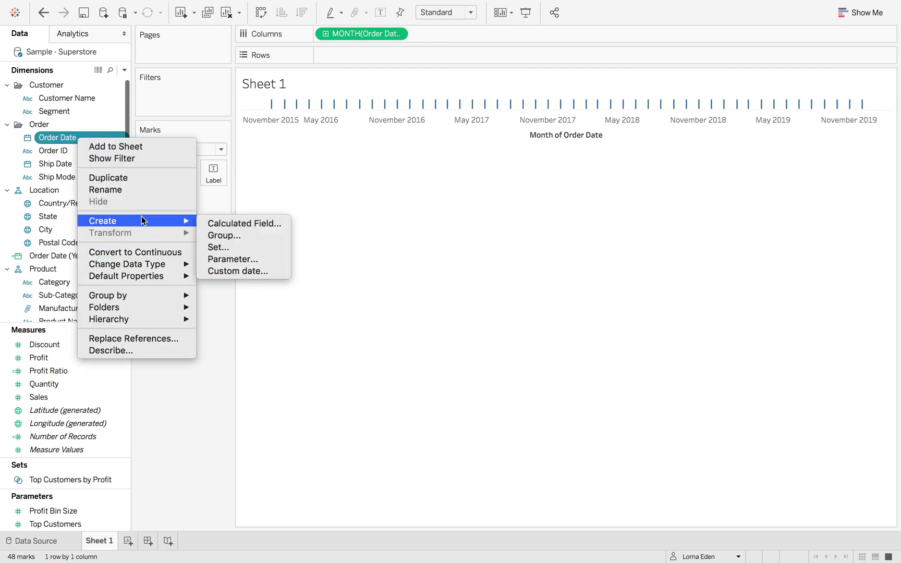
click(234, 270)
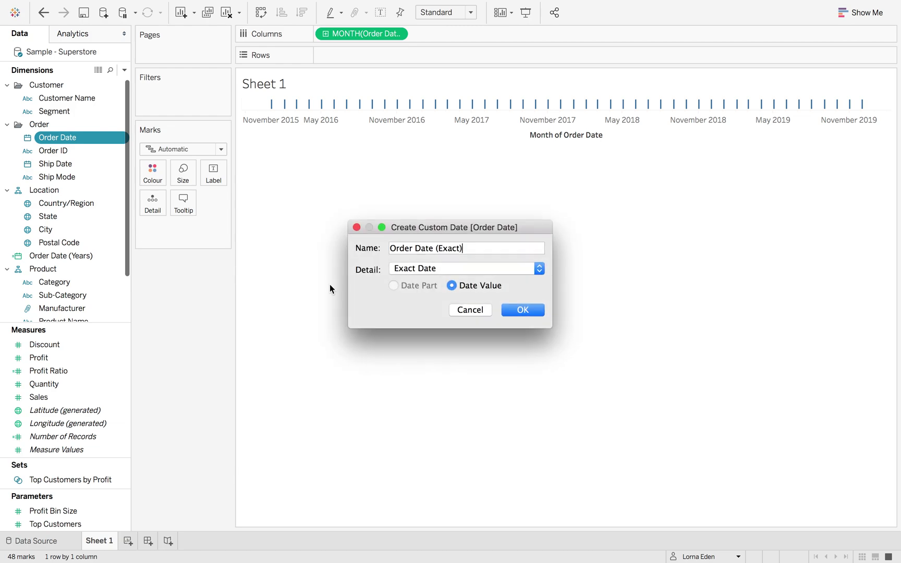
click(423, 268)
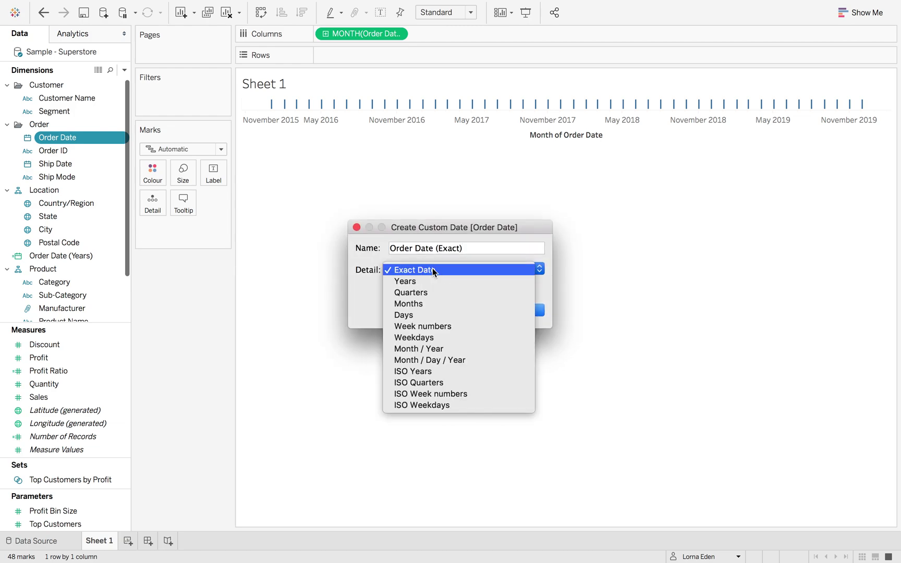
click(447, 304)
click(509, 310)
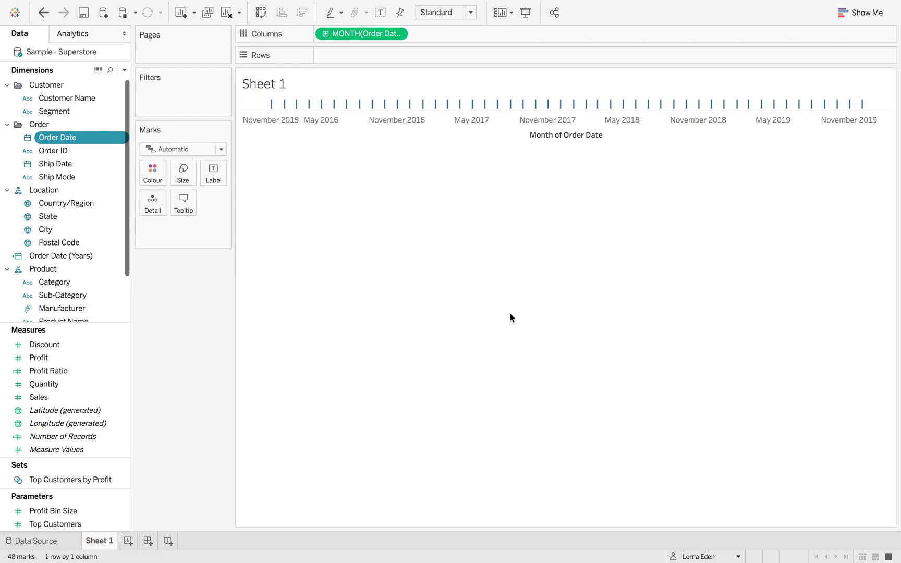
drag(70, 256, 71, 275)
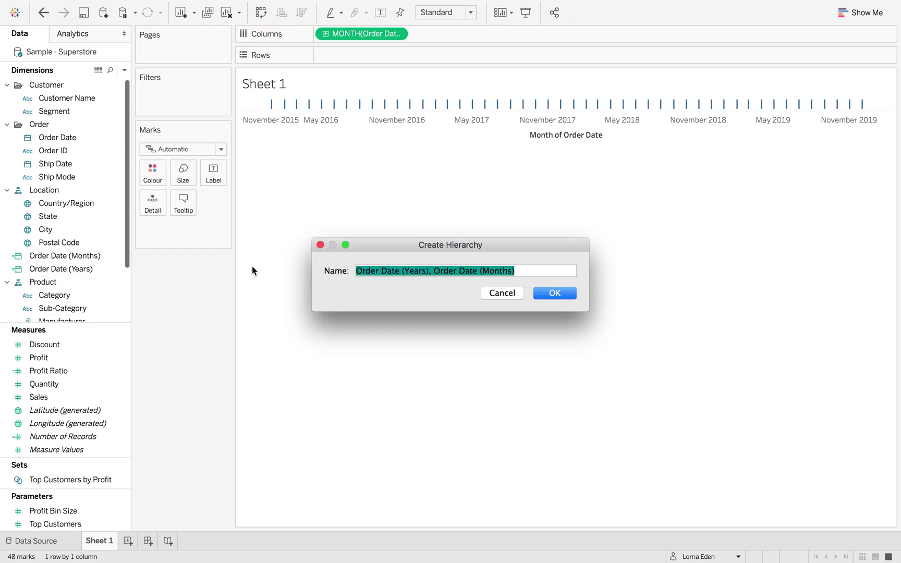
Name the new hierarchy 'Date H' and remove MONTH(Order Date) from Columns
text(Date)
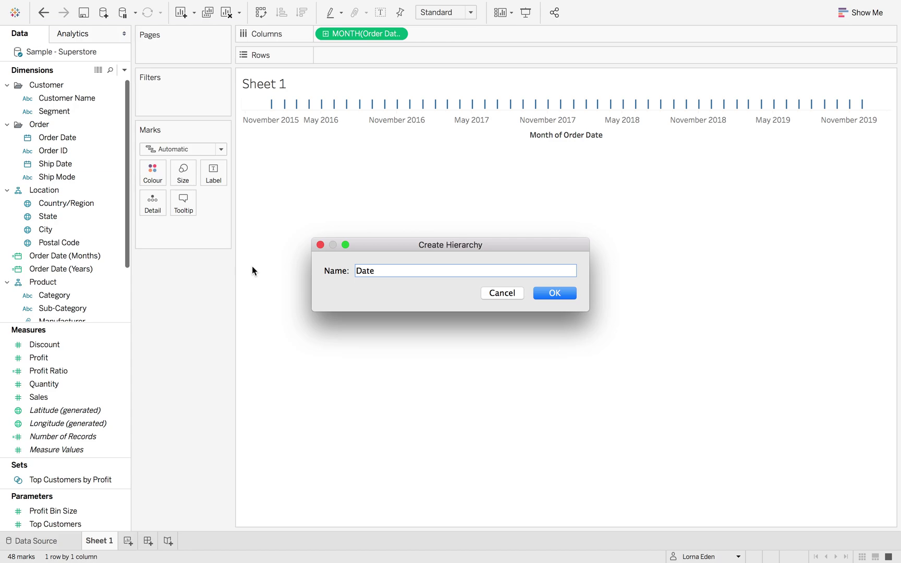
text( H)
click(552, 297)
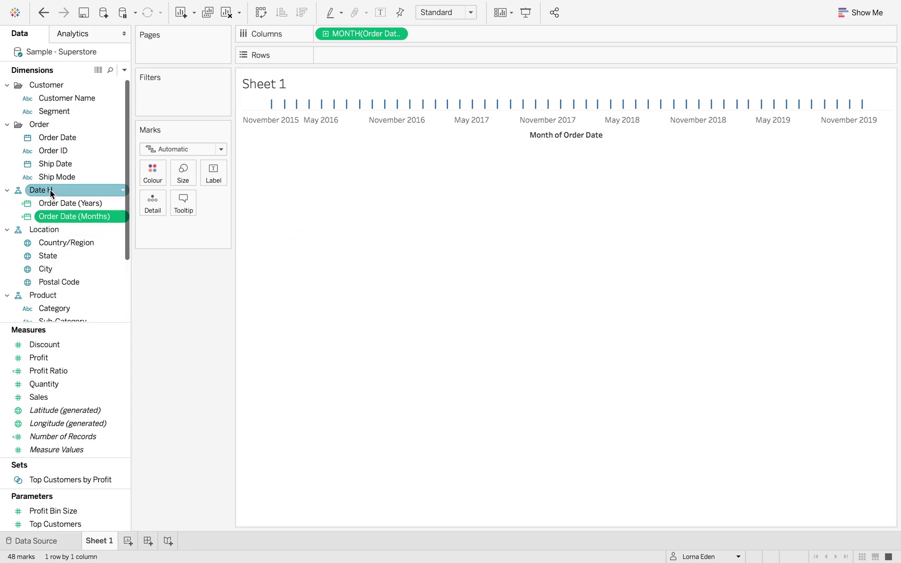
drag(340, 35, 351, 8)
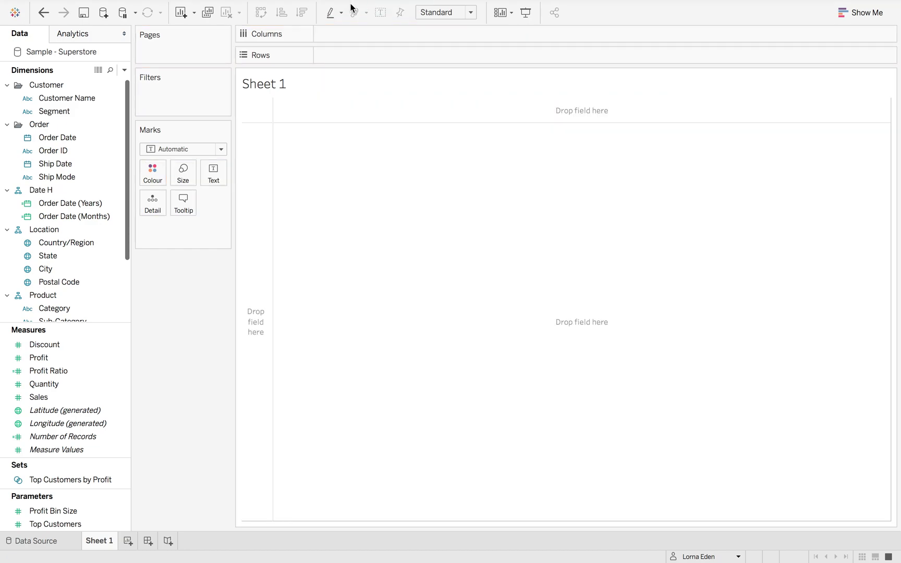
Place Date H on Columns, drilling down to months and back up to years 2016–2019
click(25, 197)
drag(42, 198, 352, 34)
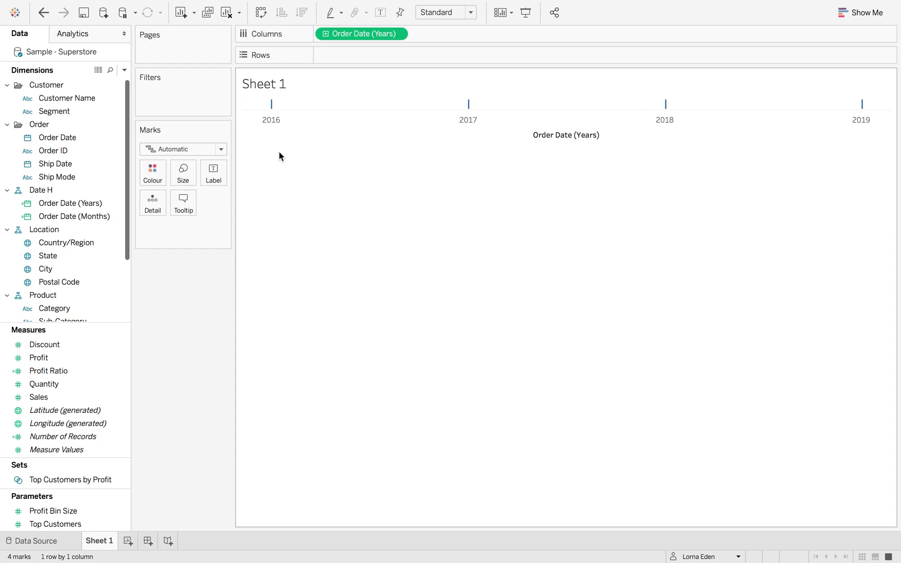
click(257, 128)
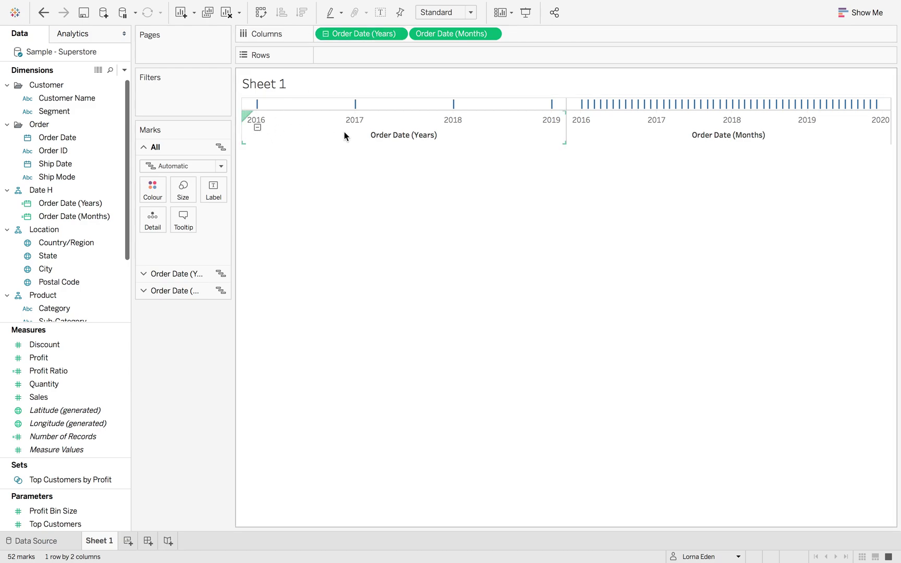
click(257, 129)
right_click(44, 209)
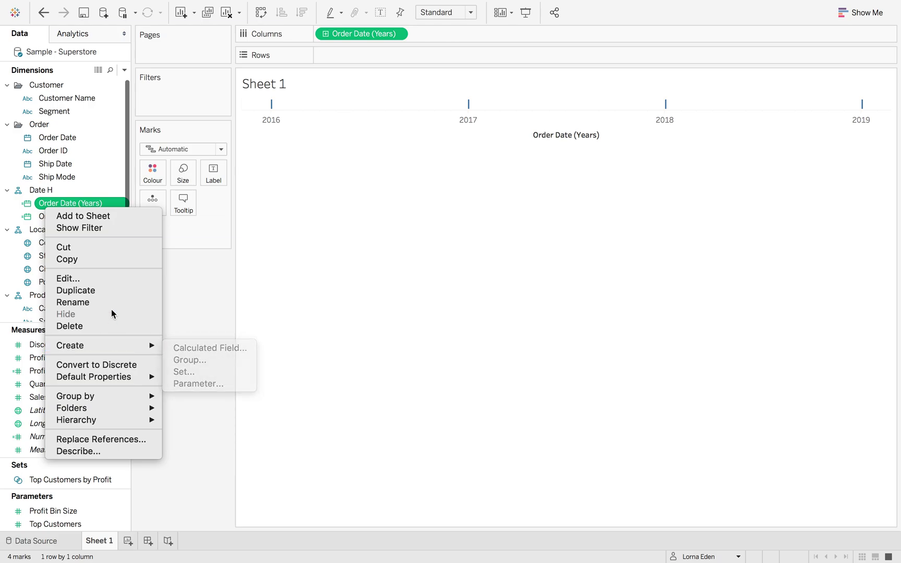
Convert Order Date (Years) and Order Date (Months) to discrete
click(104, 365)
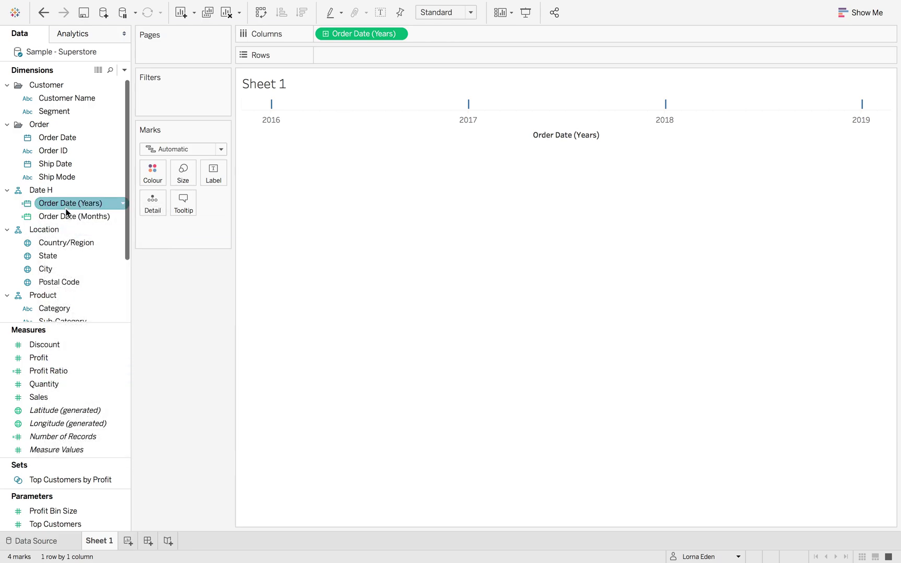
click(66, 215)
right_click(66, 216)
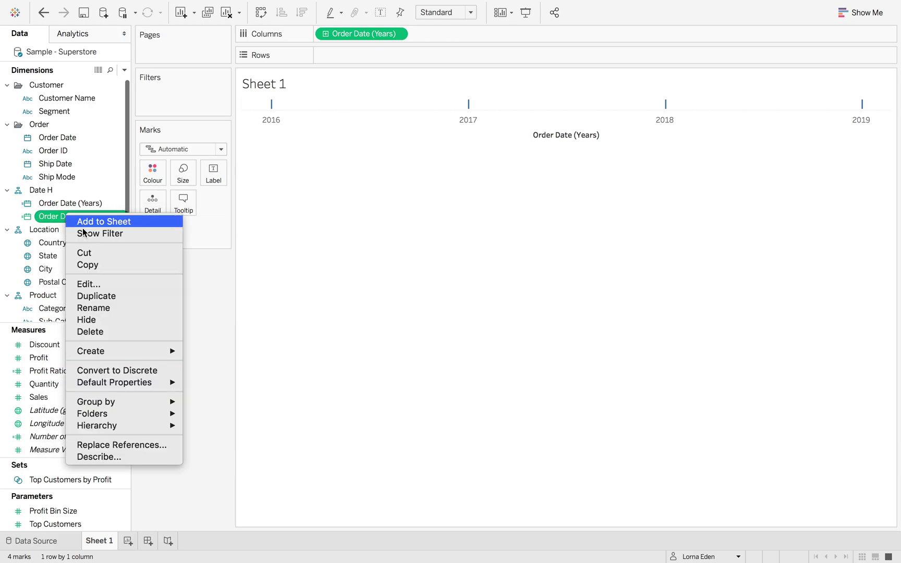
click(127, 367)
Replace the Columns pill with discrete Order Date (Years) and drill down to 48 monthly columns
drag(368, 32, 378, 7)
drag(61, 203, 362, 34)
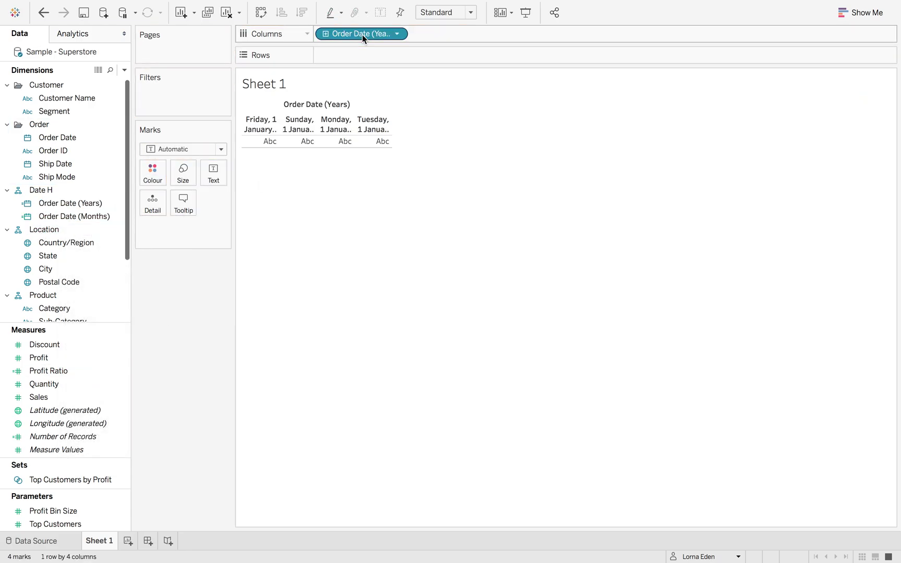
click(268, 123)
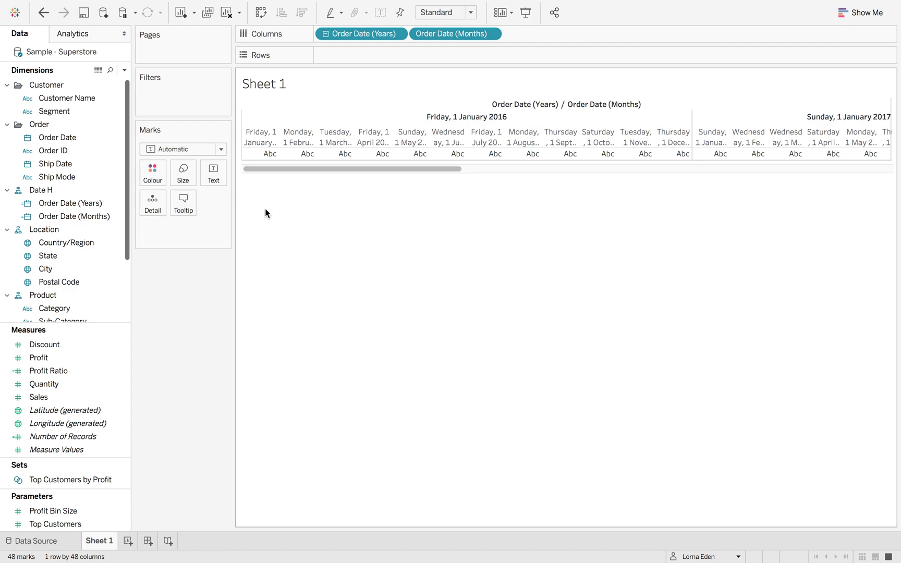
click(124, 70)
Create Calculation1, filter the function list to Date, and read the DATETRUNC description
click(120, 84)
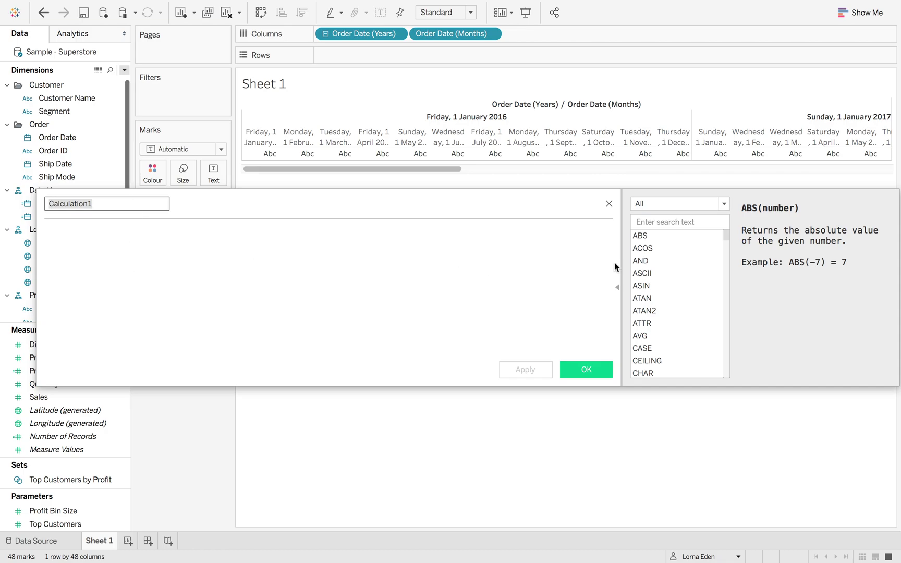
click(667, 207)
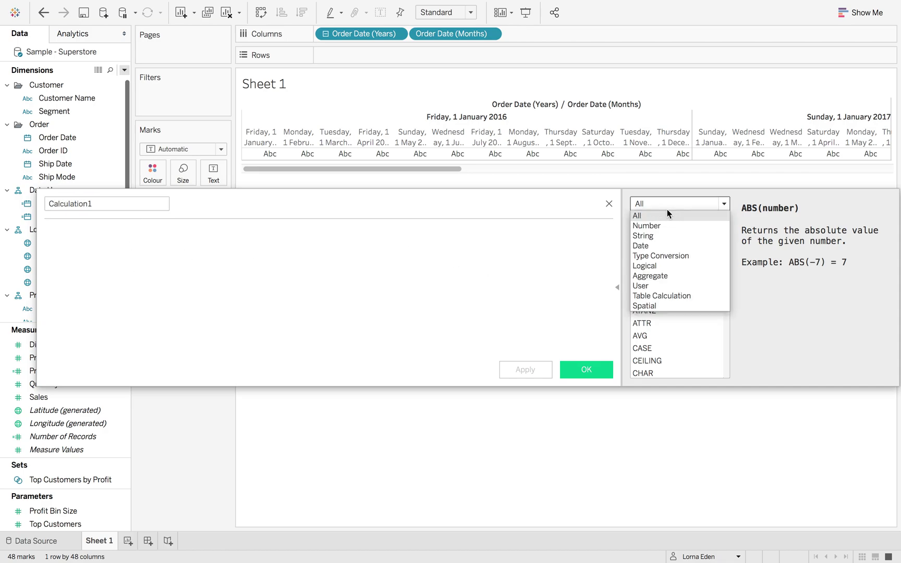
click(664, 243)
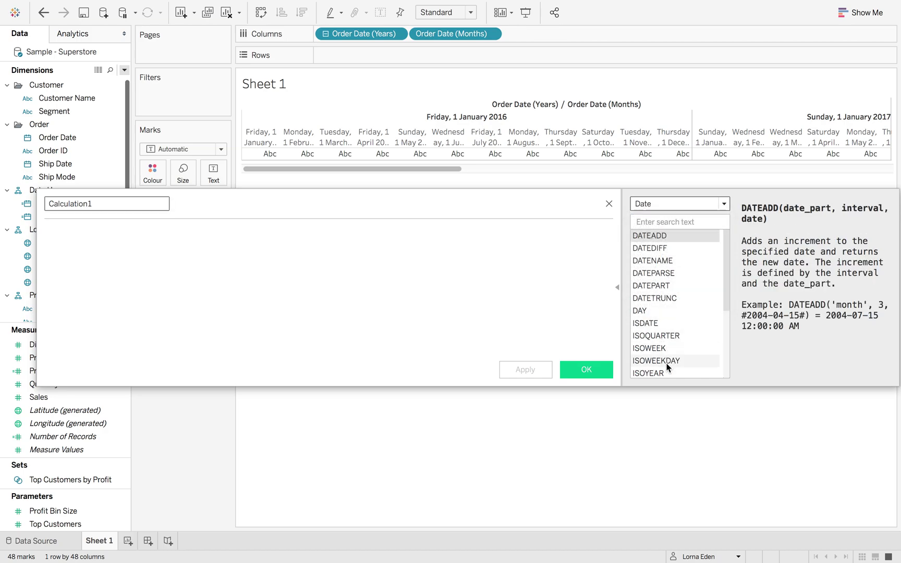
scroll(668, 364, down, 3)
scroll(667, 367, up, 1)
scroll(666, 366, up, 2)
click(671, 299)
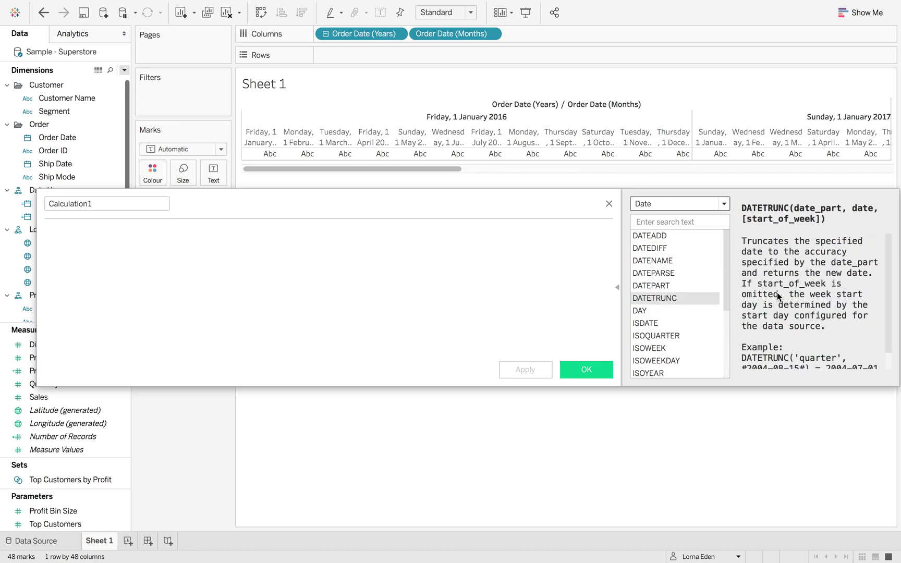
scroll(818, 299, down, 1)
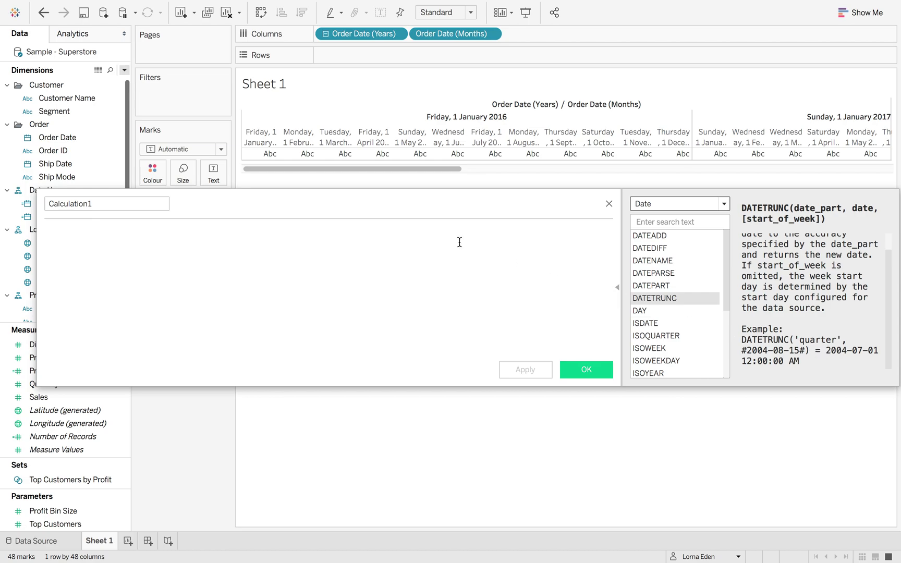
Enter DATETRUNC('Quarter',[Order Date]) in the Calculation1 editor
text(Dat)
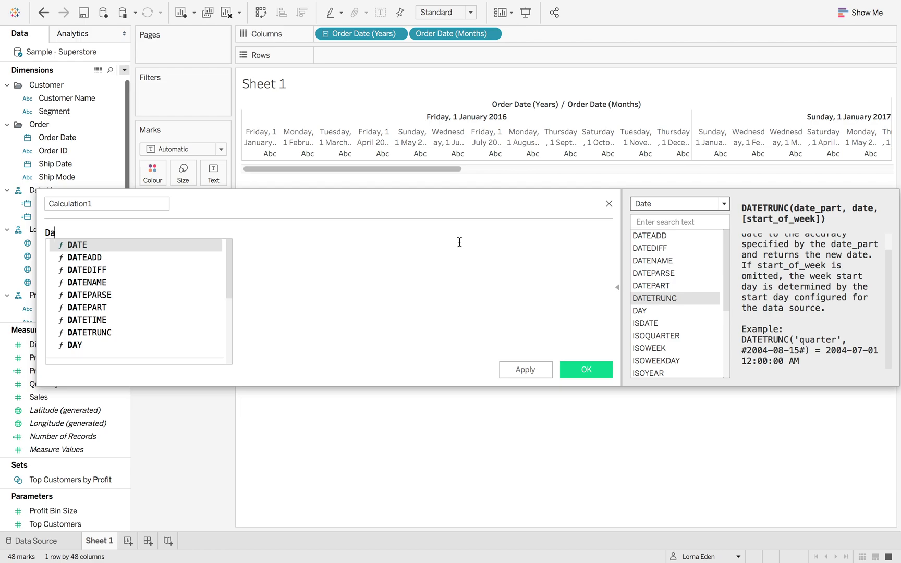
key(Down)
key(Down)
key(Down)
key(Down)
key(Down)
key(Down)
key(Down)
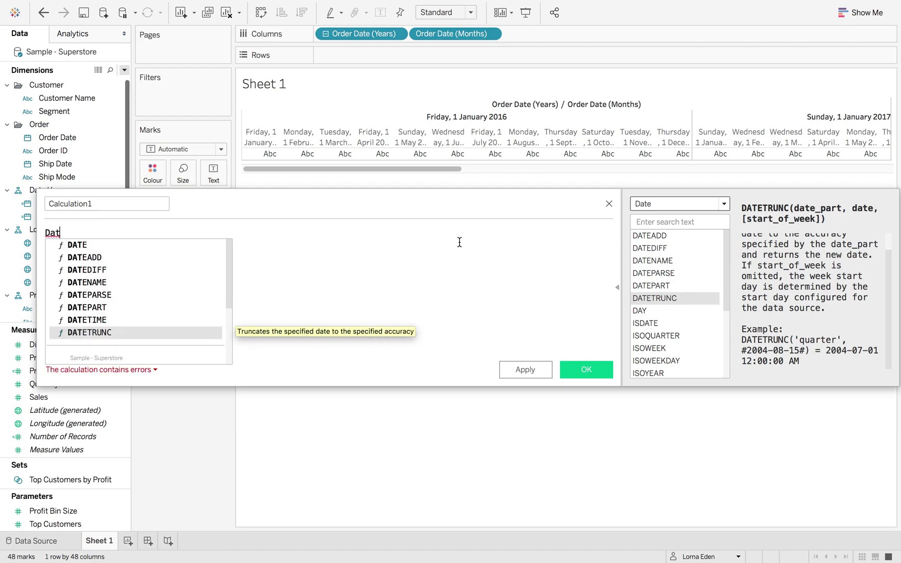
key(Return)
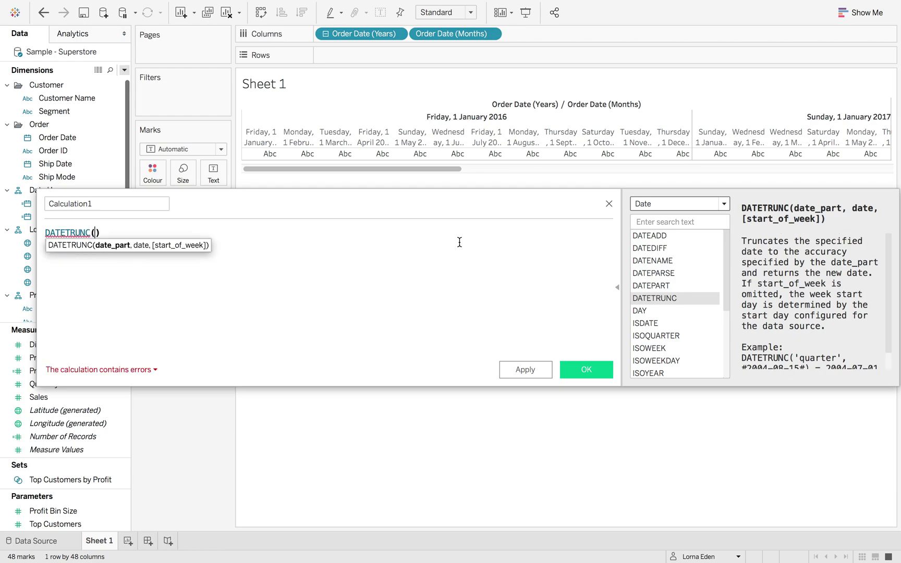
text(')
text(Mont)
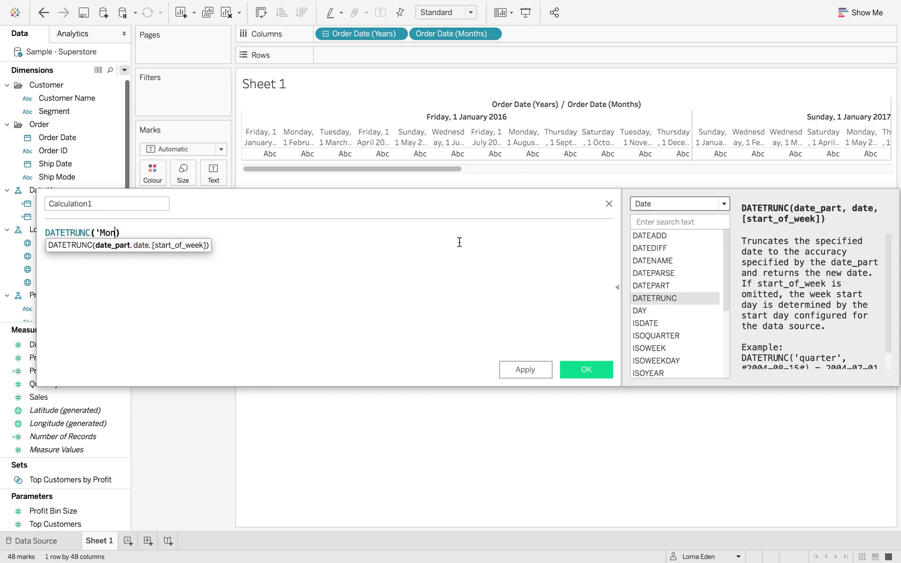
key(BackSpace)
key(BackSpace)
key(BackSpace)
key(BackSpace)
text(Quarte)
text(r)
text(',)
text(ord)
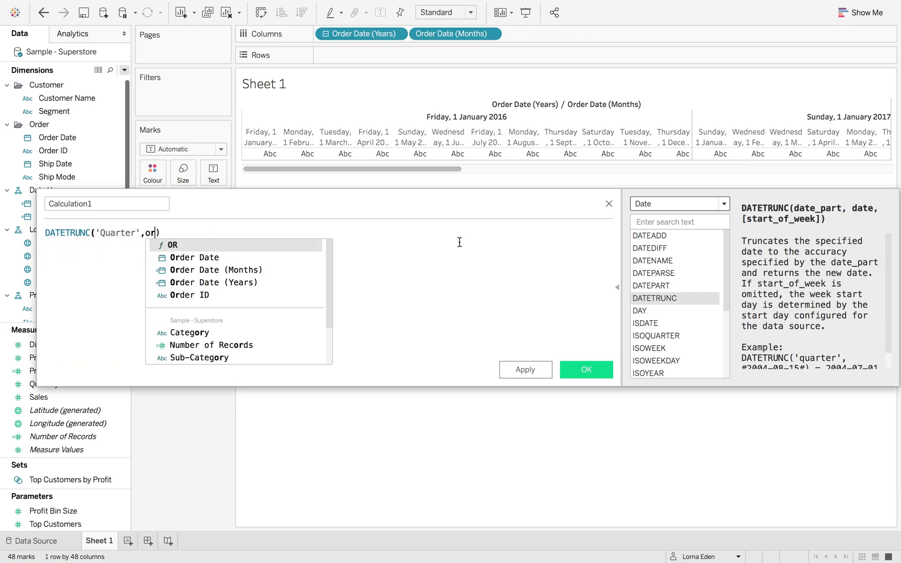
key(Return)
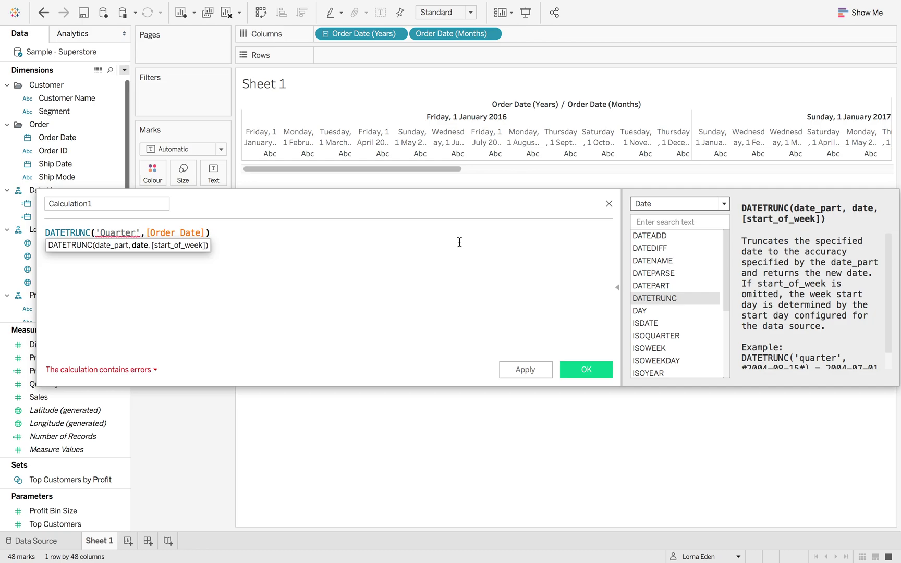
Correct the date part to lowercase 'quarter' and save Calculation1
click(104, 232)
key(BackSpace)
text(q)
click(202, 268)
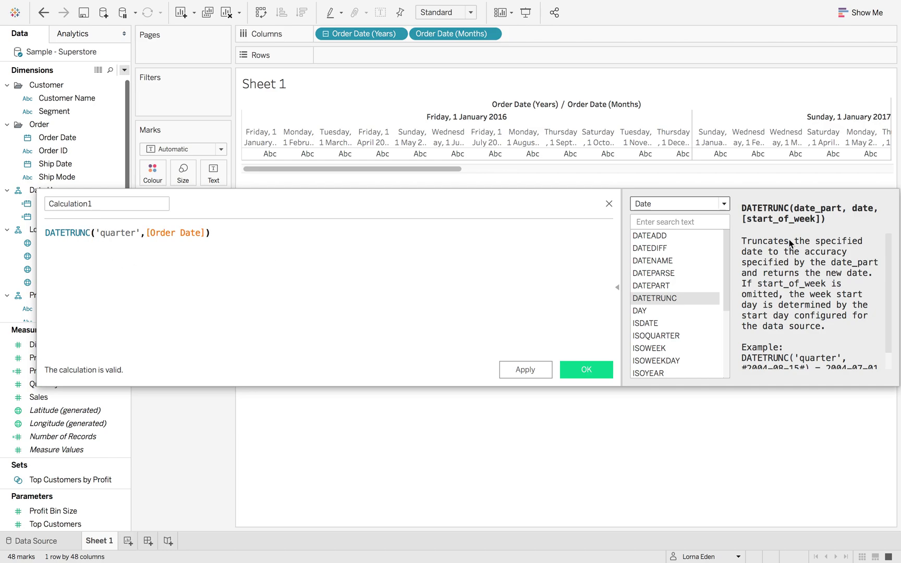
scroll(861, 295, down, 1)
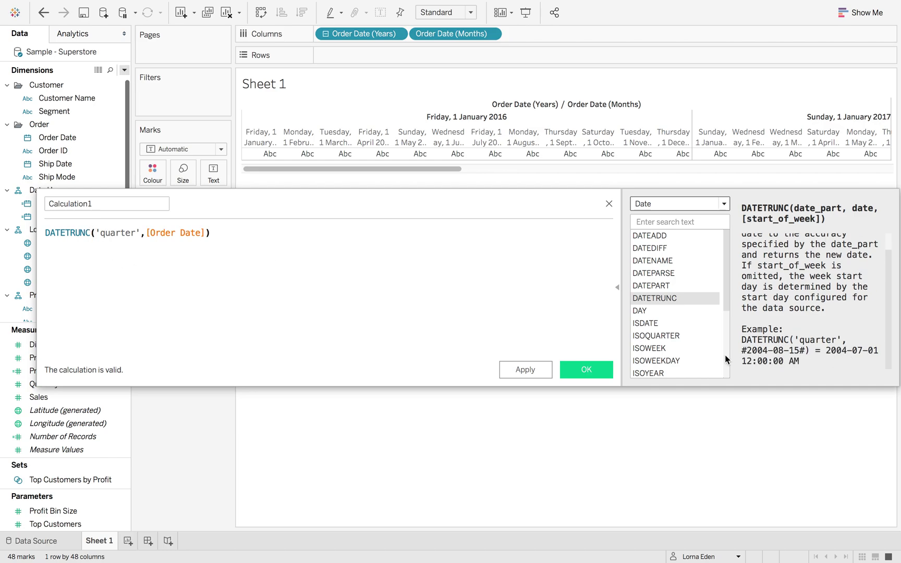
click(584, 370)
Place Calculation1 on Columns of a new Sheet 2, then drill down to quarter, month and day
click(127, 541)
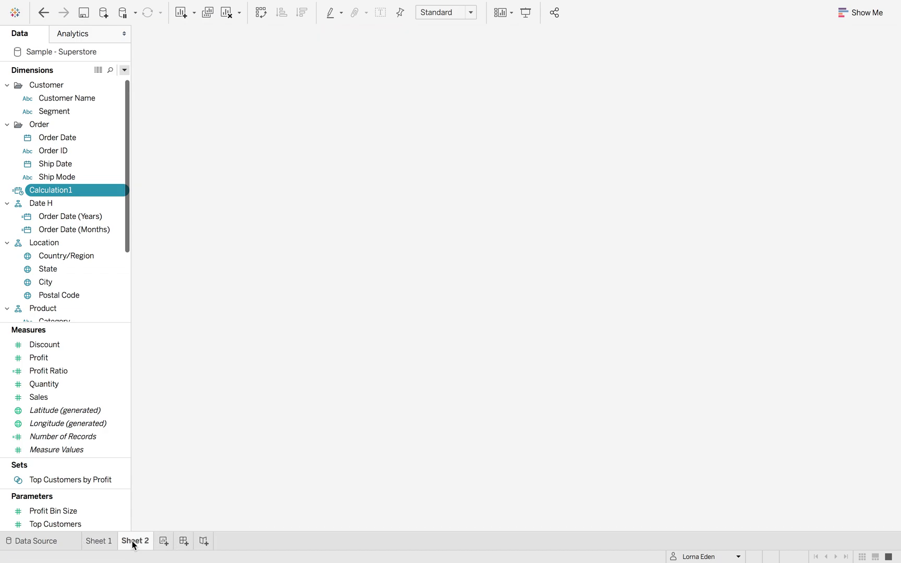
drag(85, 189, 362, 31)
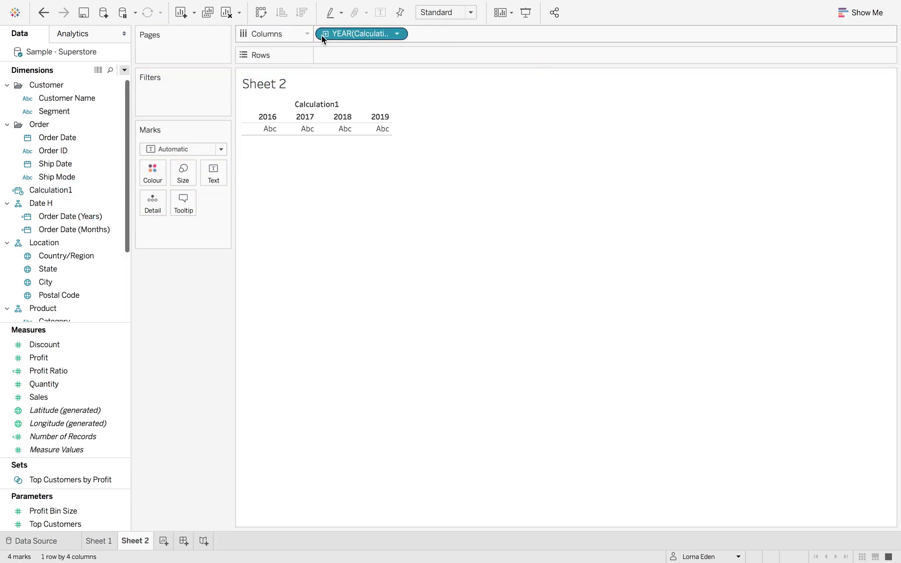
click(325, 34)
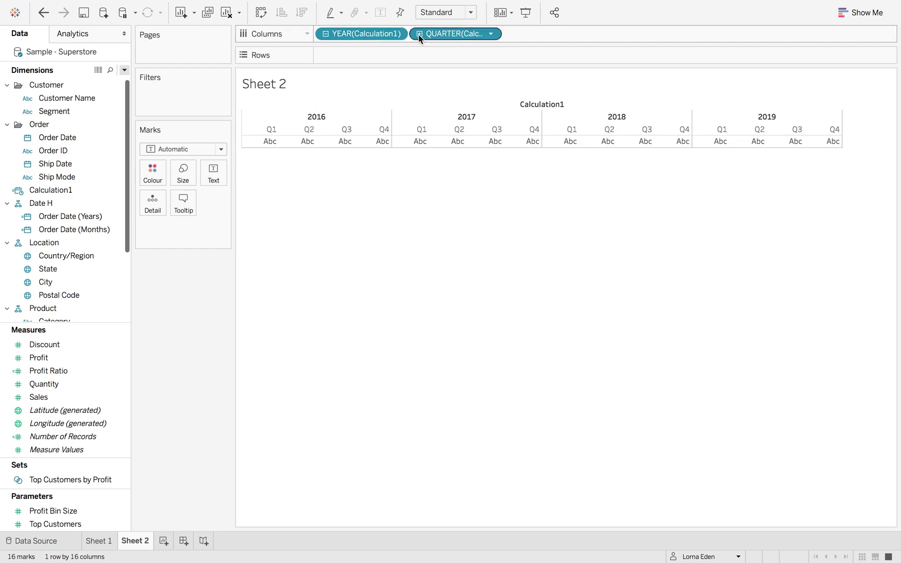
click(419, 34)
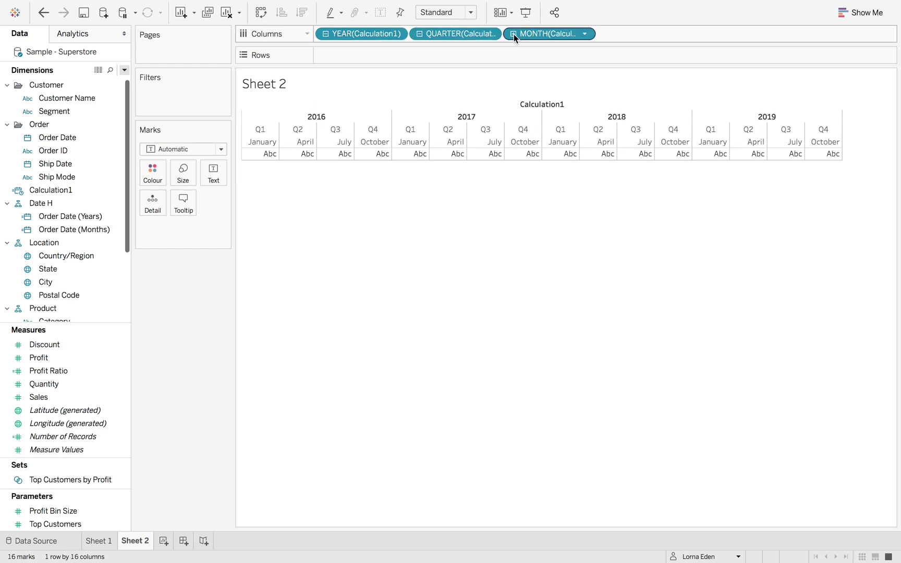
click(513, 34)
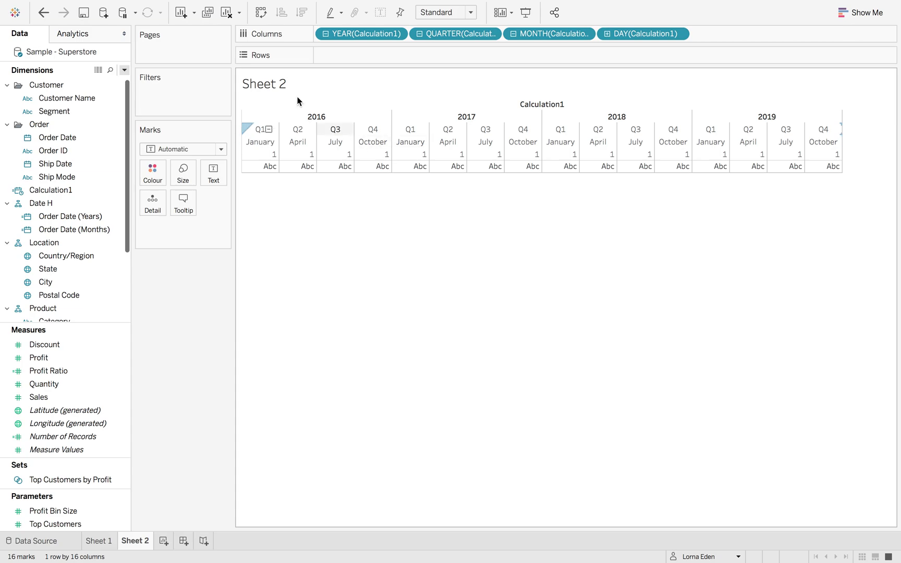
click(124, 69)
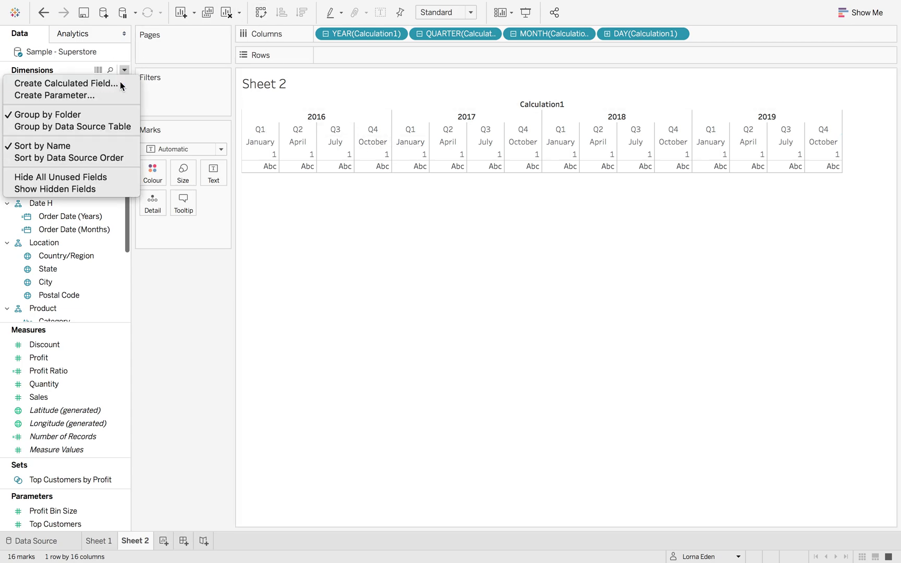
Start a new calculated field and browse the Date and Type Conversion functions to find MAKEDATE
click(120, 82)
click(652, 201)
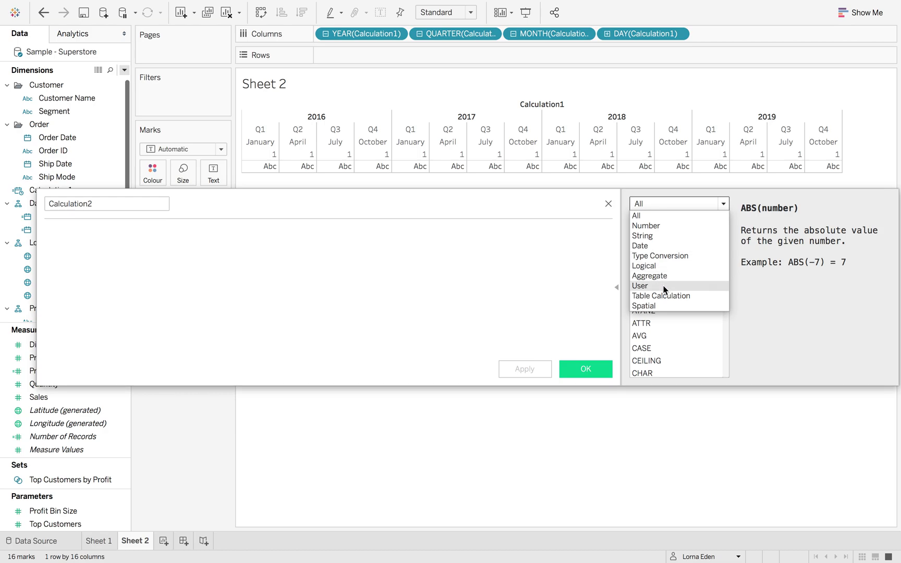
click(665, 246)
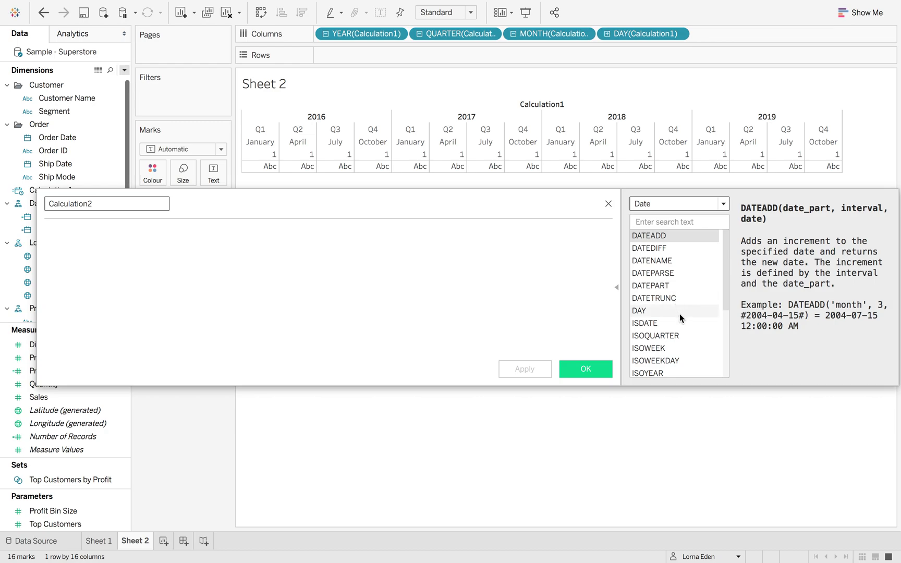
scroll(680, 314, down, 4)
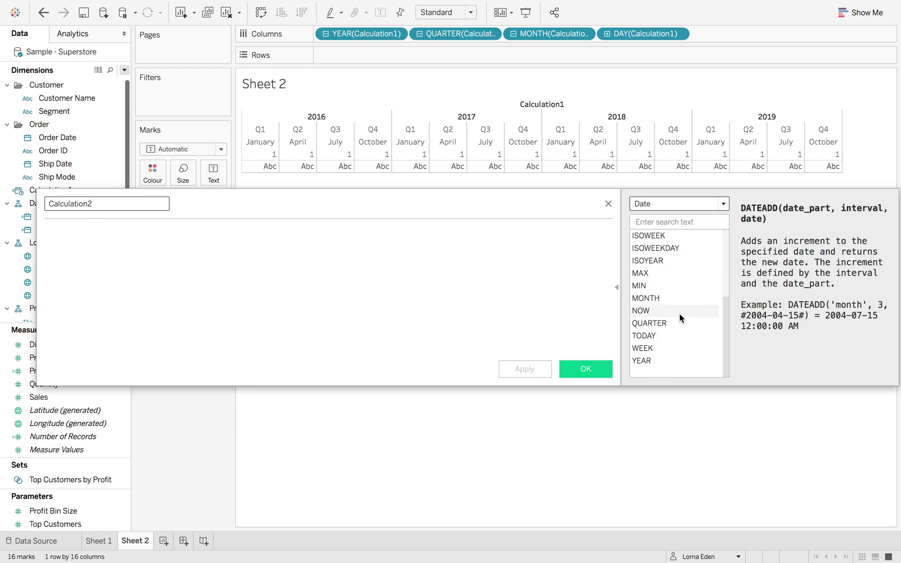
scroll(680, 314, up, 4)
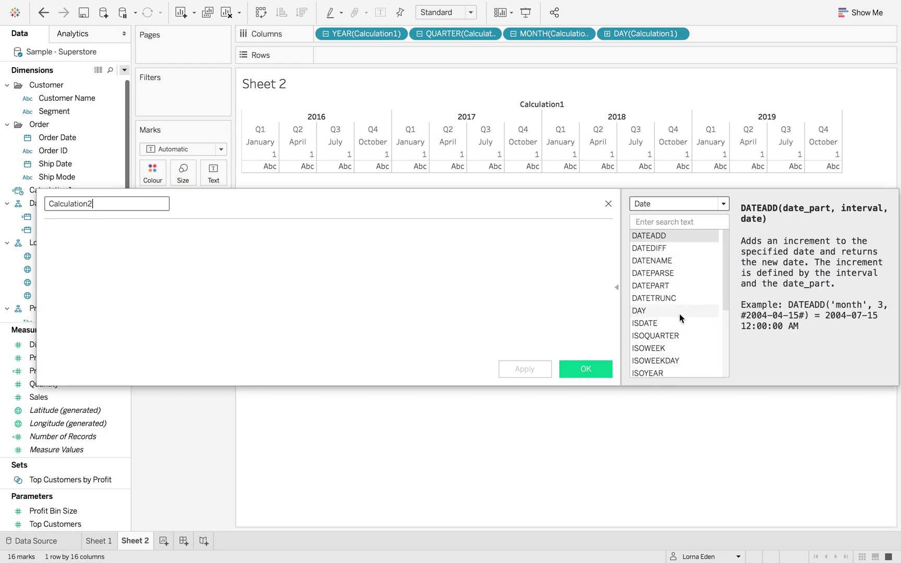
click(666, 205)
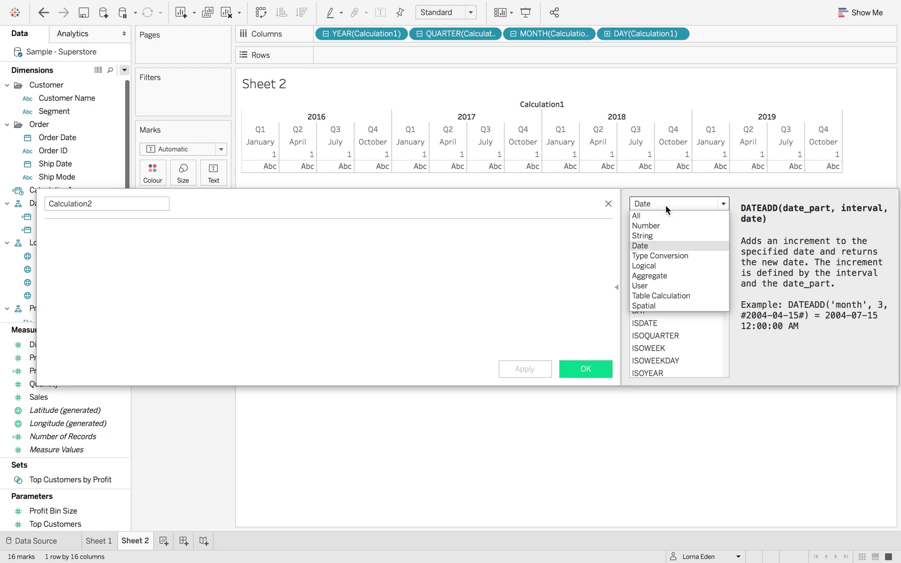
click(659, 255)
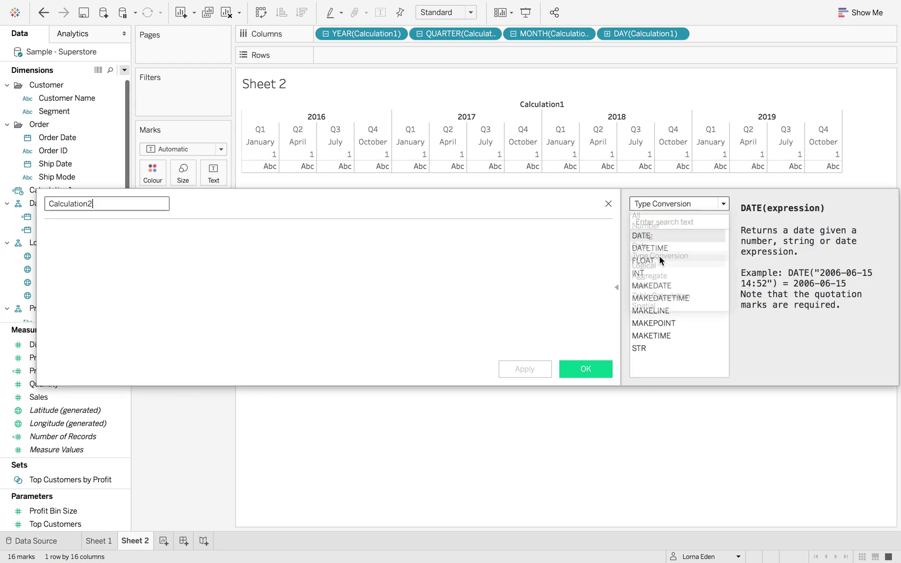
click(667, 286)
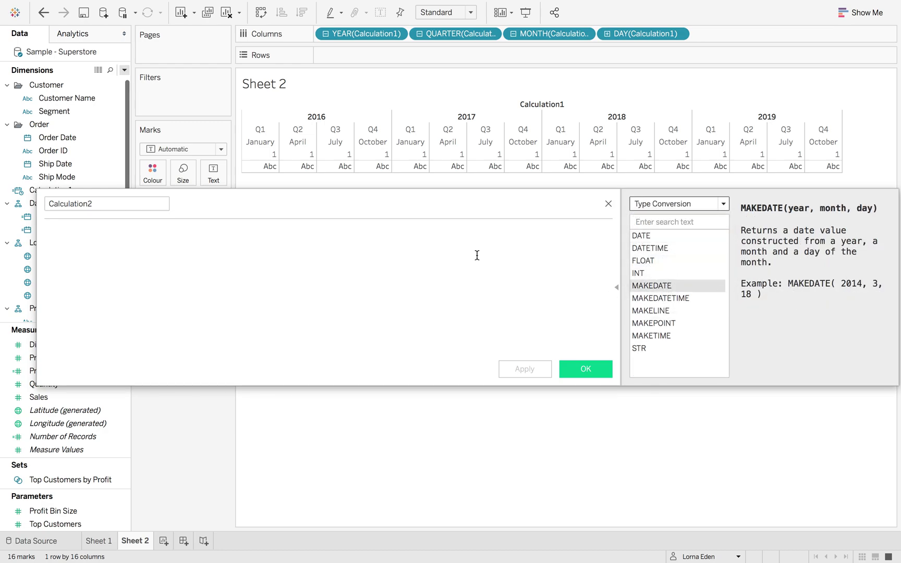
Enter MAKEDATE(2020,02,29) as Calculation2 and save it
text(Dat)
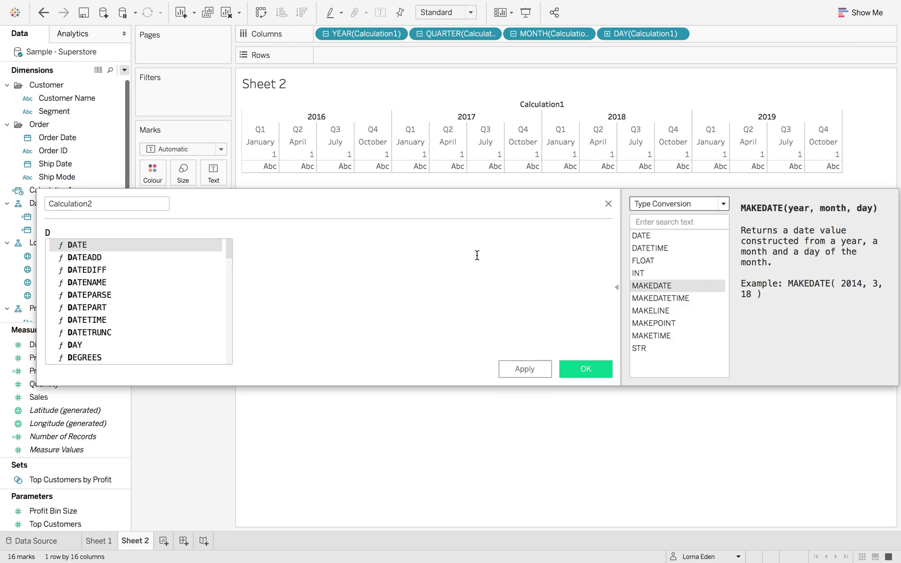
key(BackSpace)
key(BackSpace)
key(BackSpace)
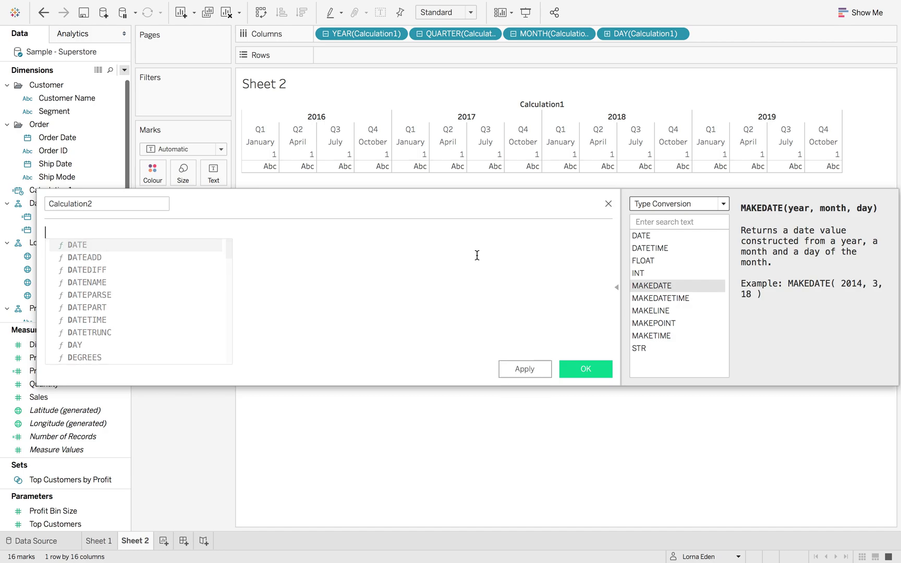
text(Make)
key(Return)
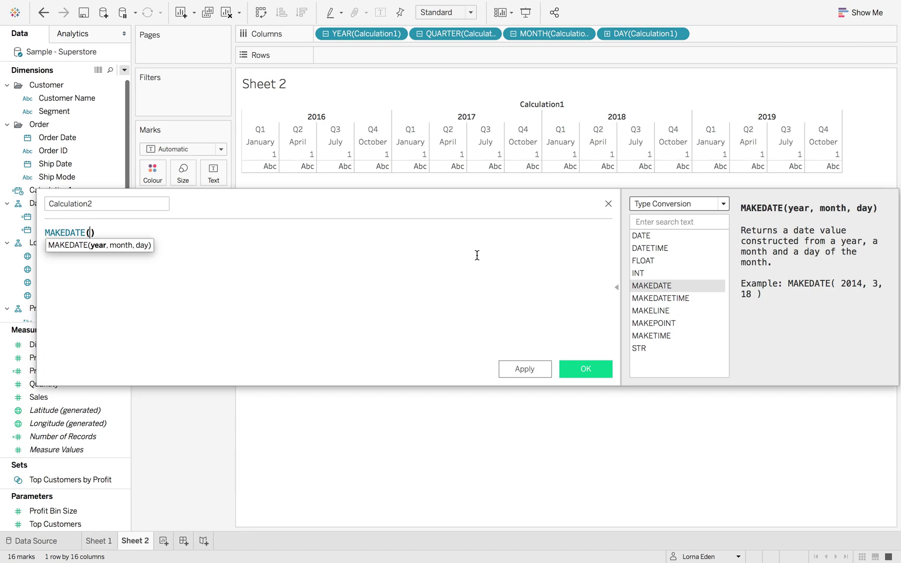
text(2020)
text(,)
text(02,29)
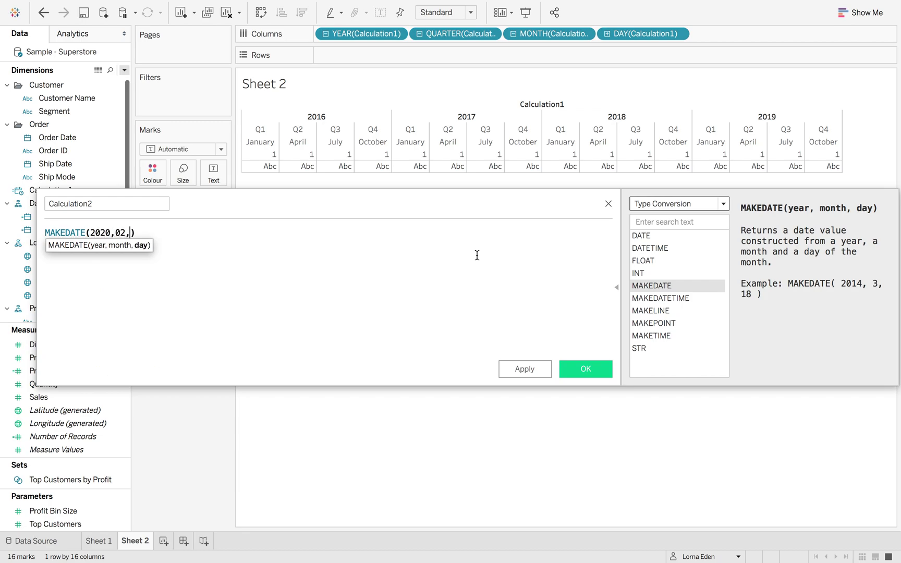
click(601, 368)
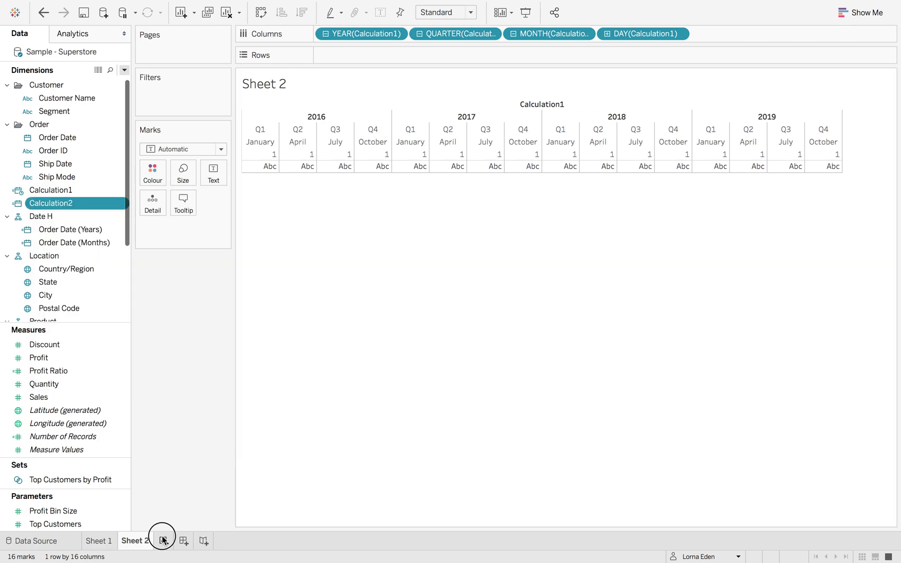
Put Calculation2 on Rows of a new Sheet 3, then drill down to quarter, month and day
click(162, 541)
drag(74, 203, 253, 153)
click(327, 56)
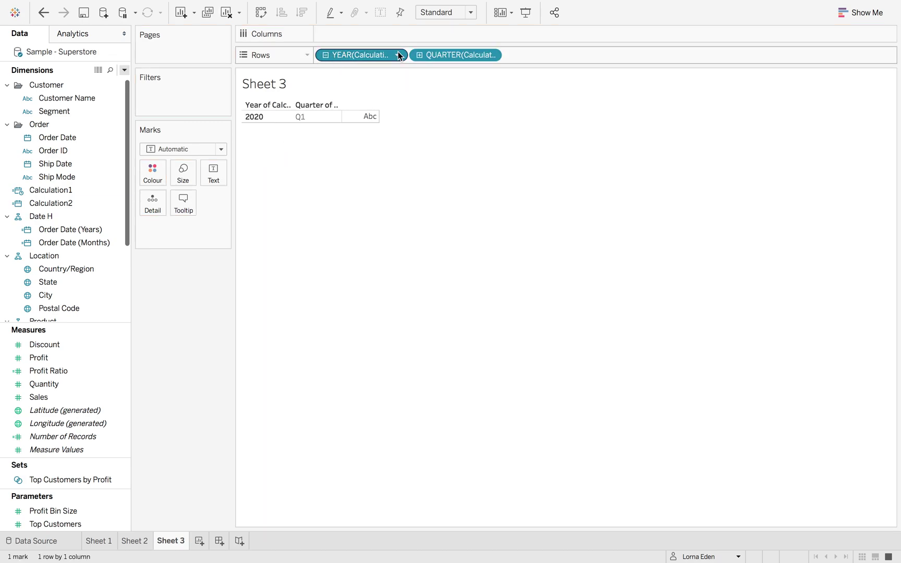
click(420, 55)
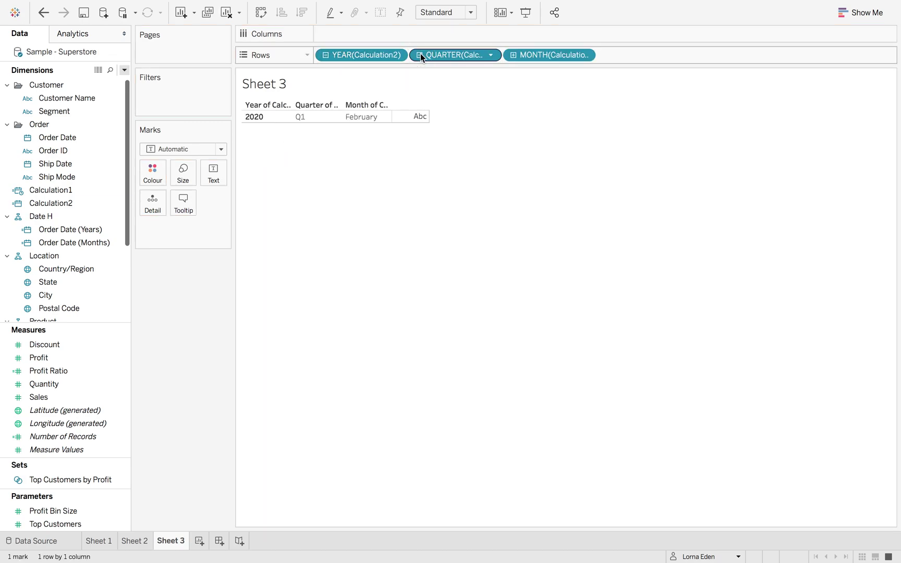
click(514, 55)
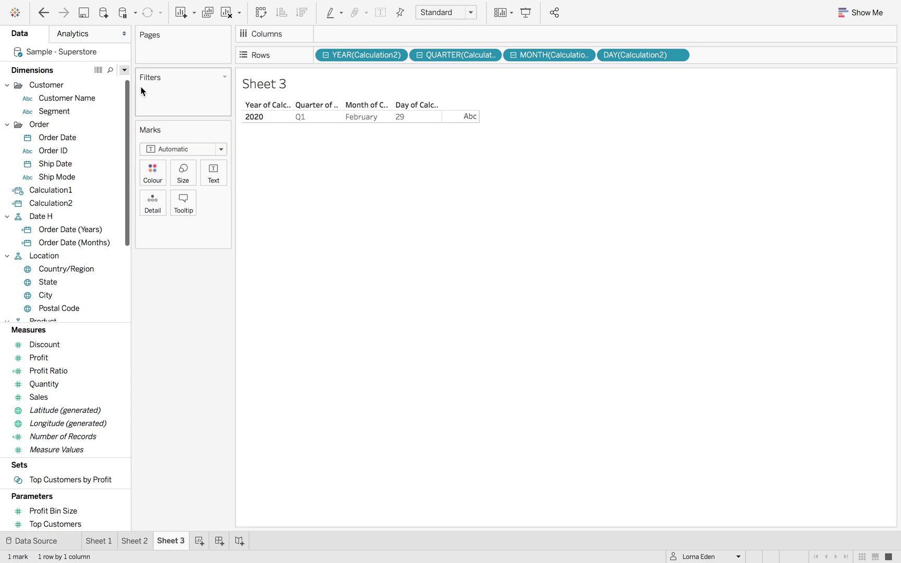
click(92, 139)
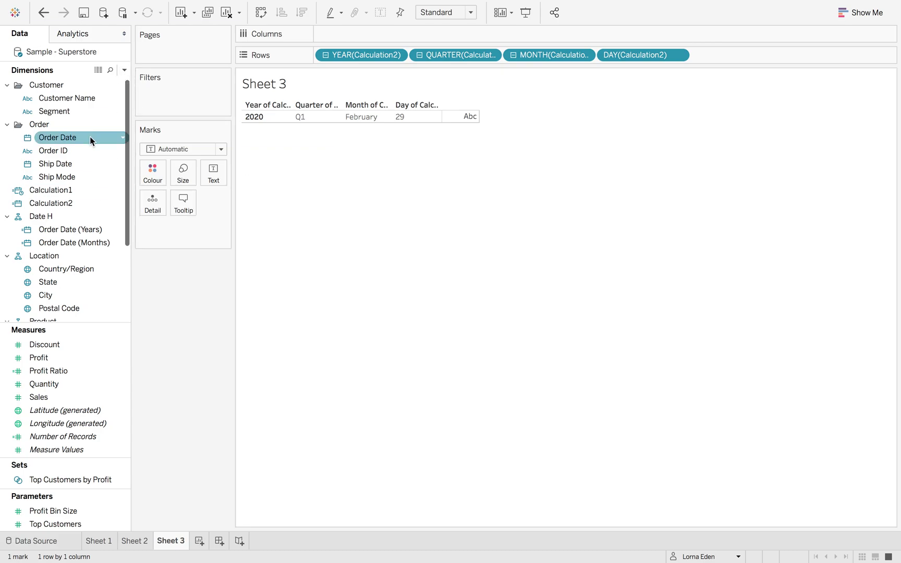
Create the calculated field Order date +4 with the formula DATEADD('day',4,[Order Date])
click(124, 69)
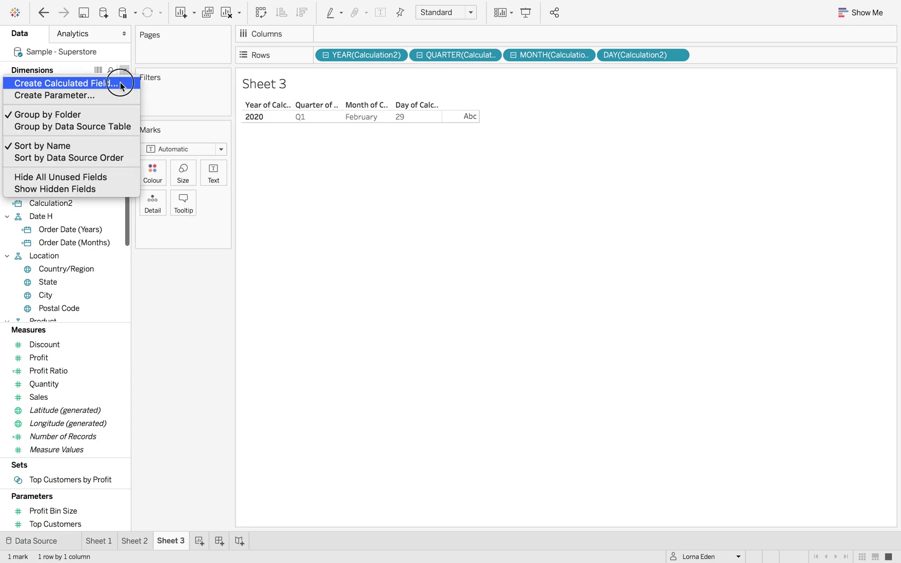
click(120, 83)
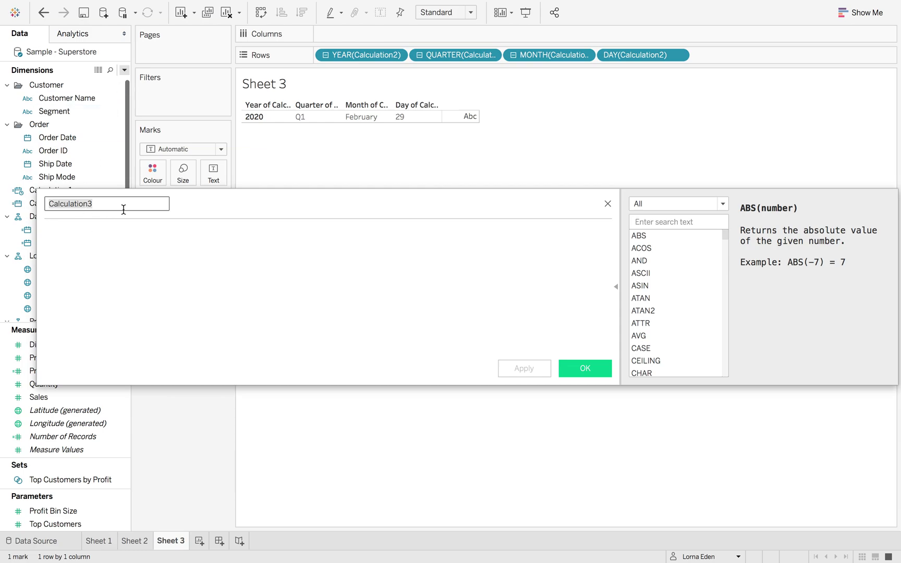
text(Order date +4)
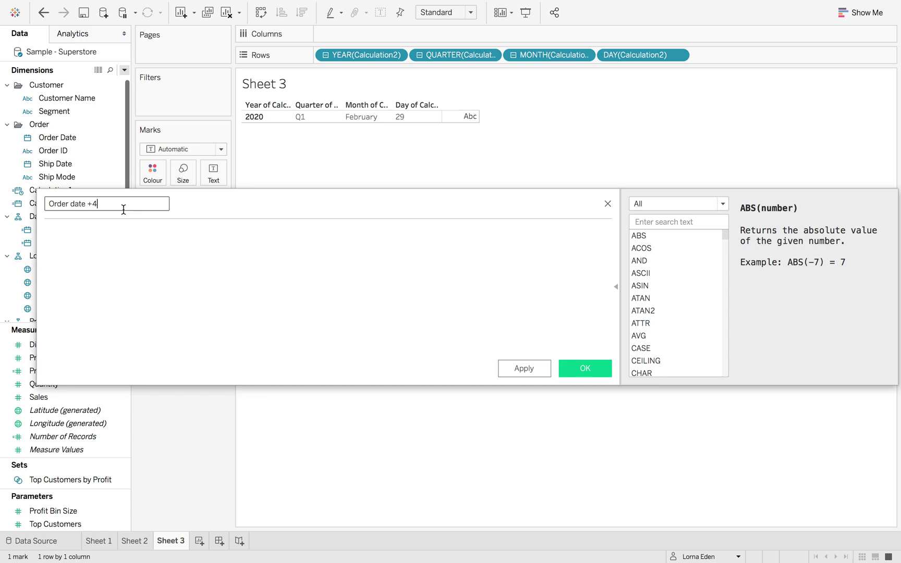
click(121, 266)
text(date)
key(Return)
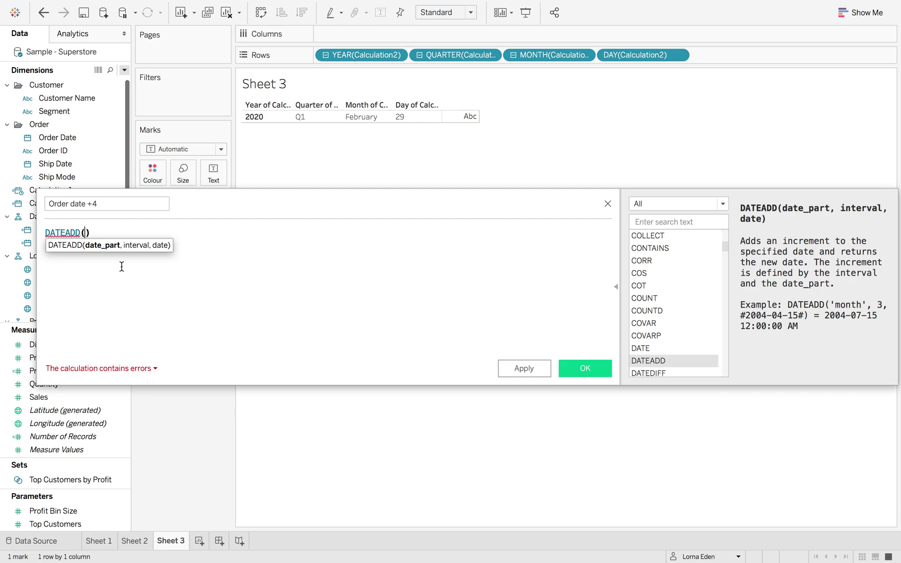
text('day)
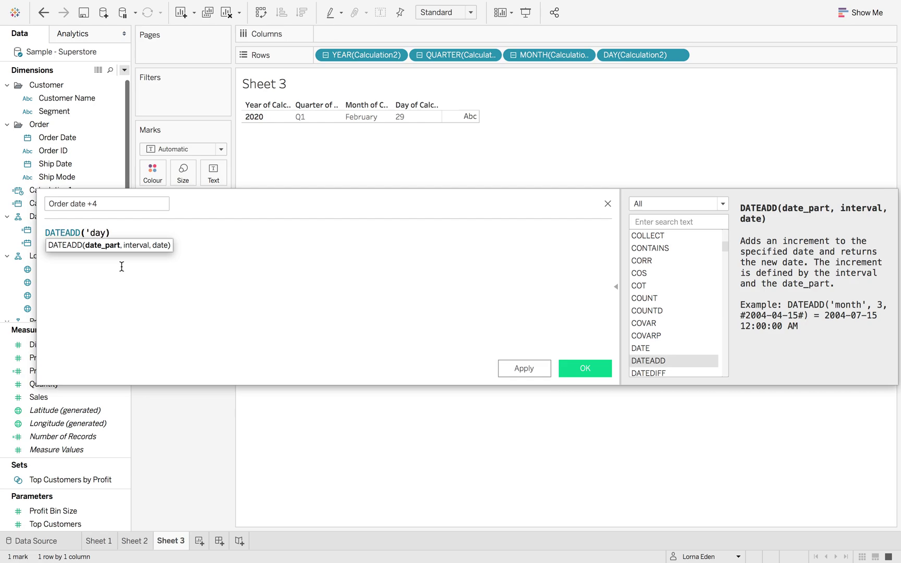
text(')
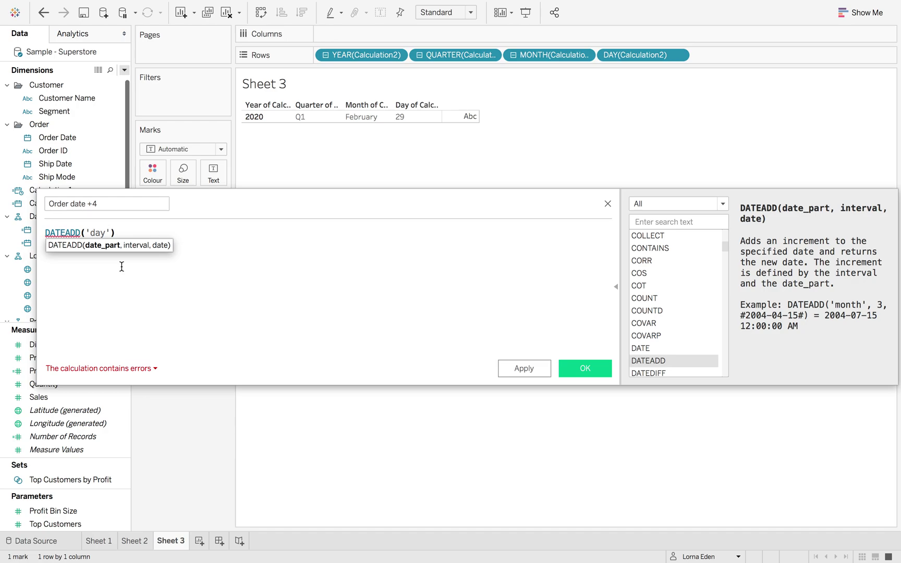
text(,)
text(4,ord)
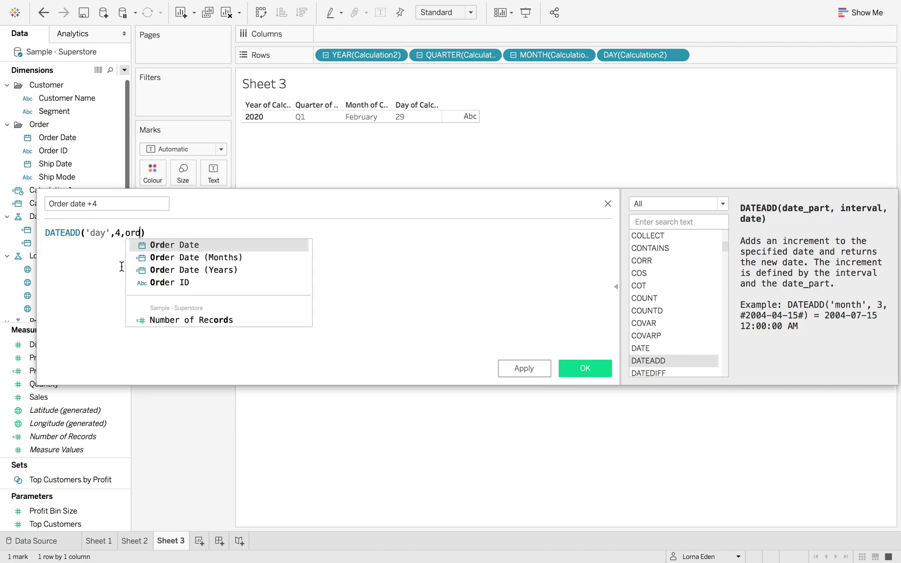
click(191, 247)
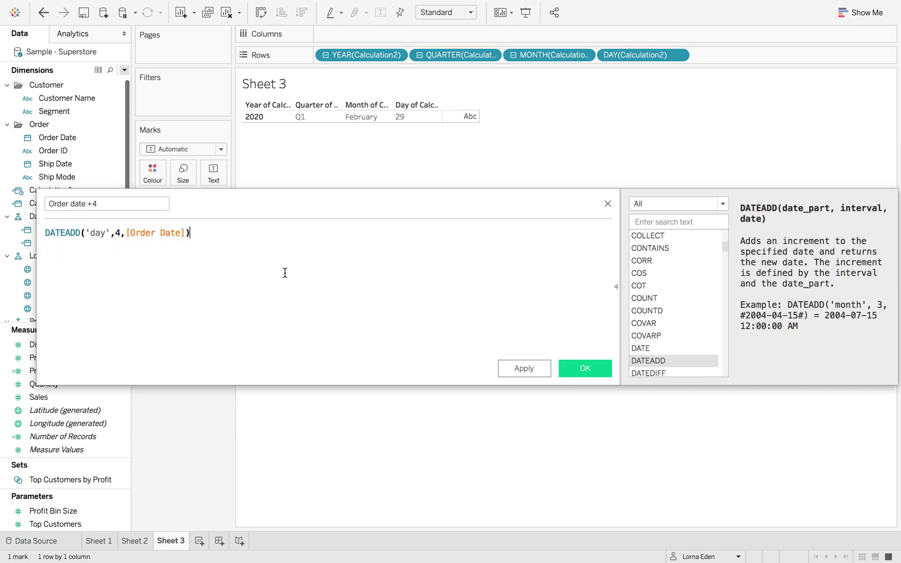
Save Order date +4, then add Order Date as discrete rows on a new Sheet 4
click(583, 368)
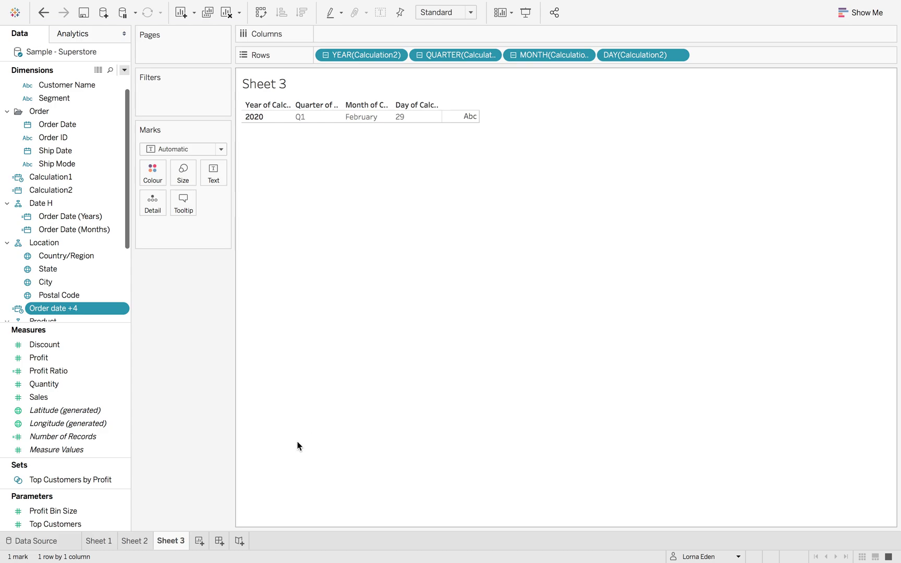
click(203, 544)
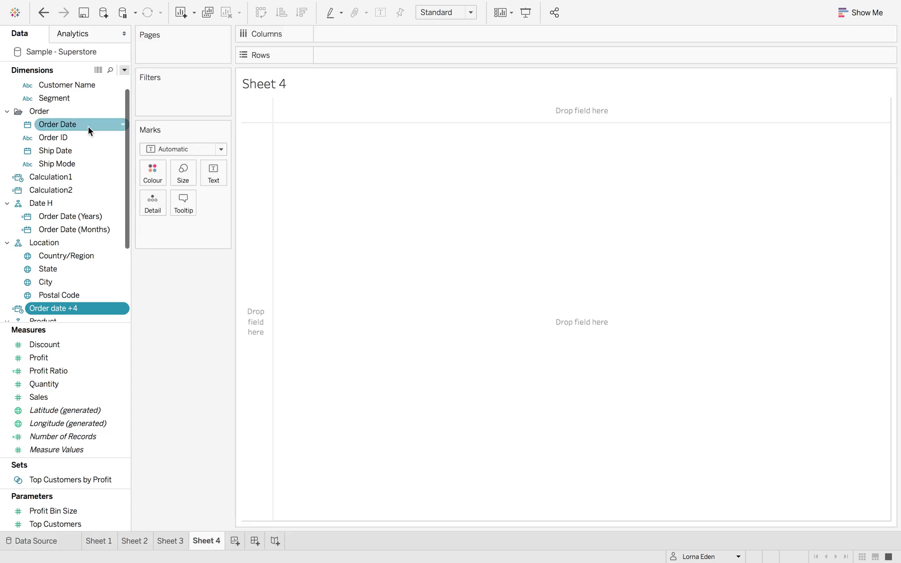
drag(89, 131, 258, 150)
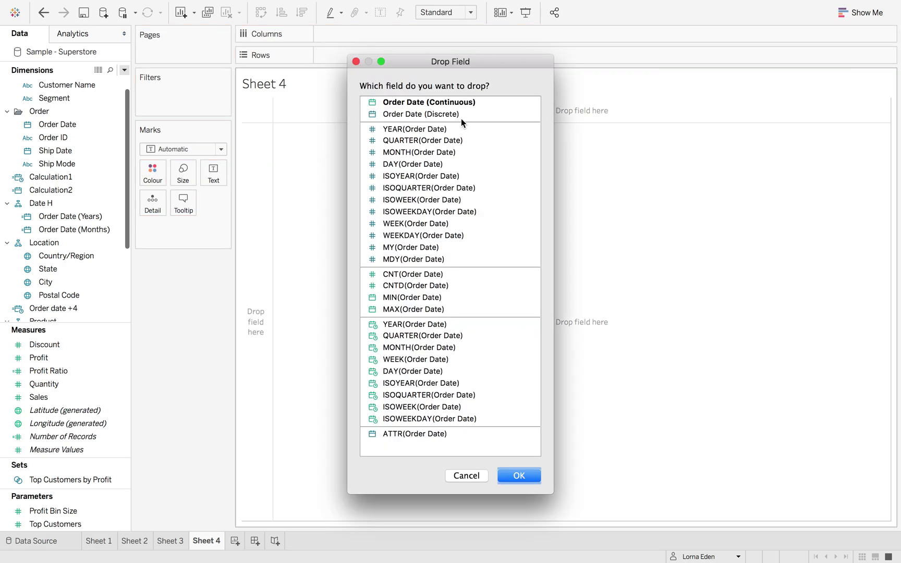
click(461, 117)
click(510, 476)
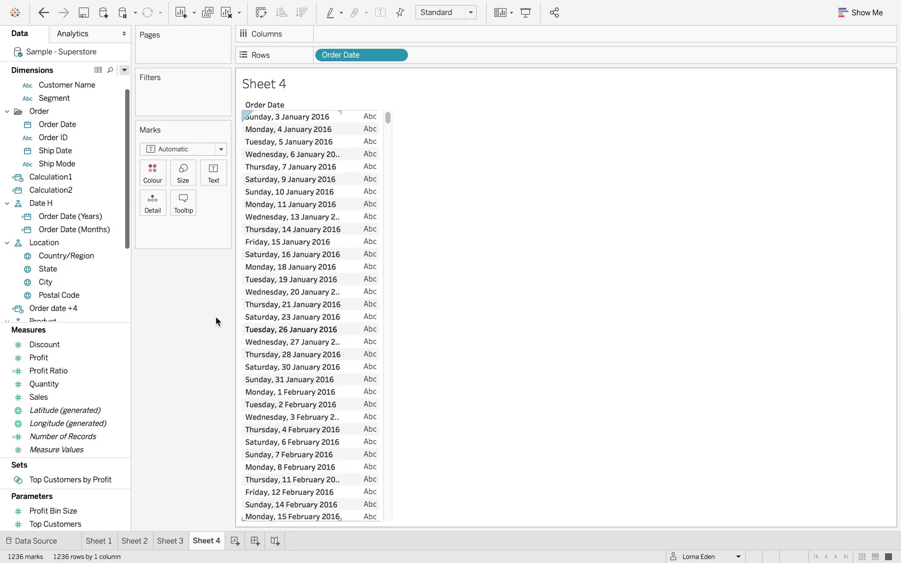
Add Order date +4 as a discrete field beside Order Date
drag(67, 311, 493, 55)
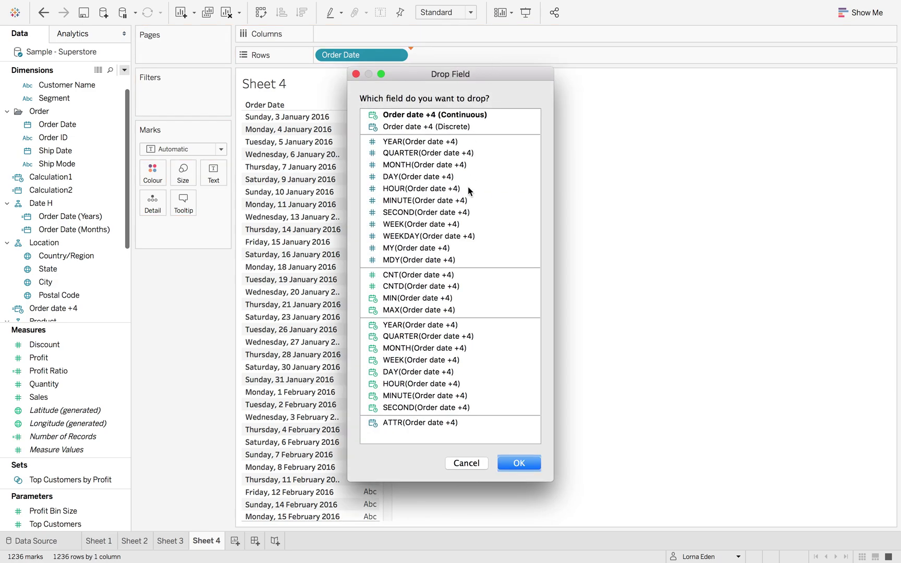
click(469, 127)
click(513, 464)
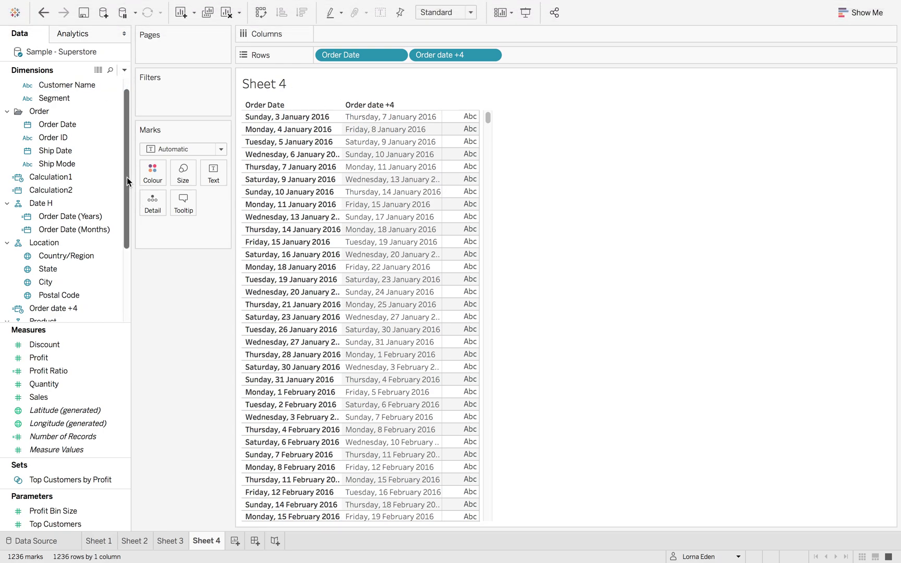
click(124, 71)
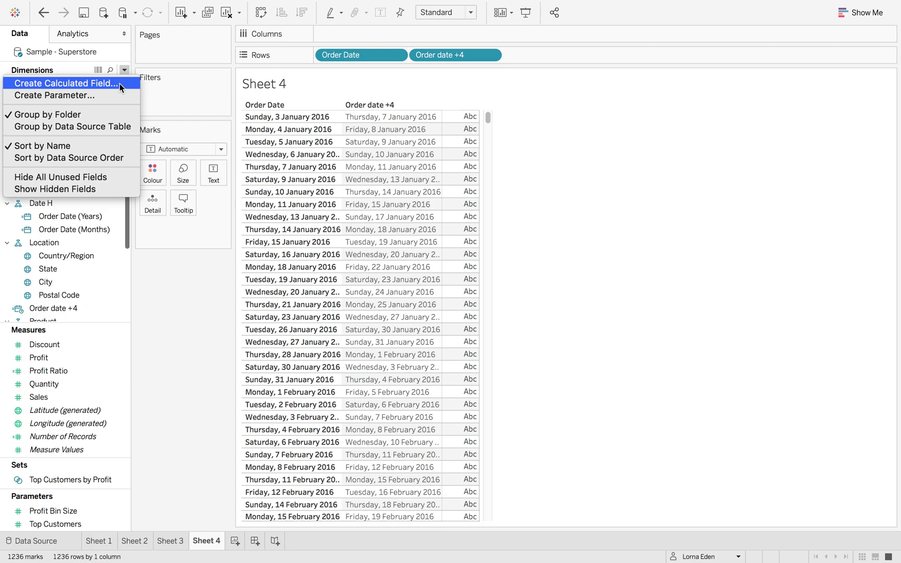
Name the new calculated field Date Diff Wedding and begin DATEDIFF with the 'day' date part
click(120, 83)
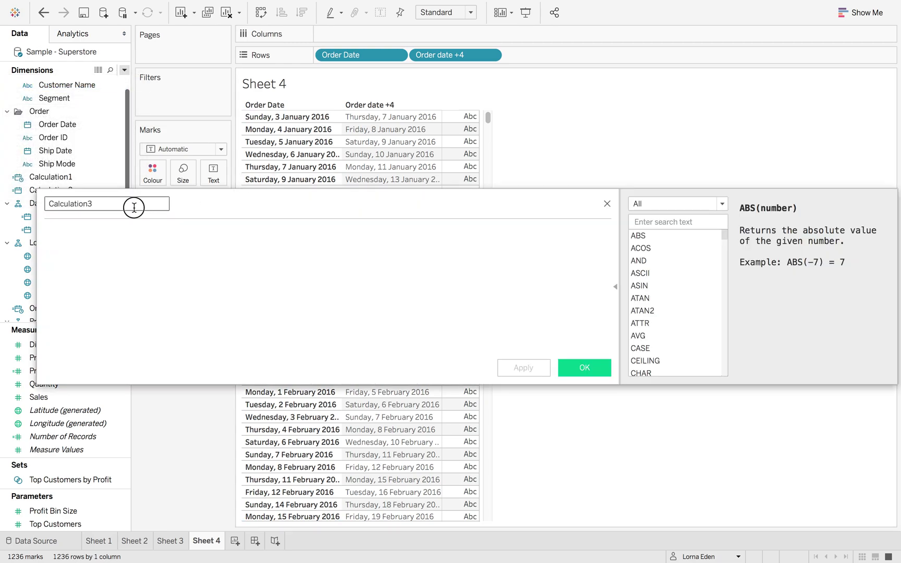
drag(134, 207, 36, 209)
text(Date Diff Wedding)
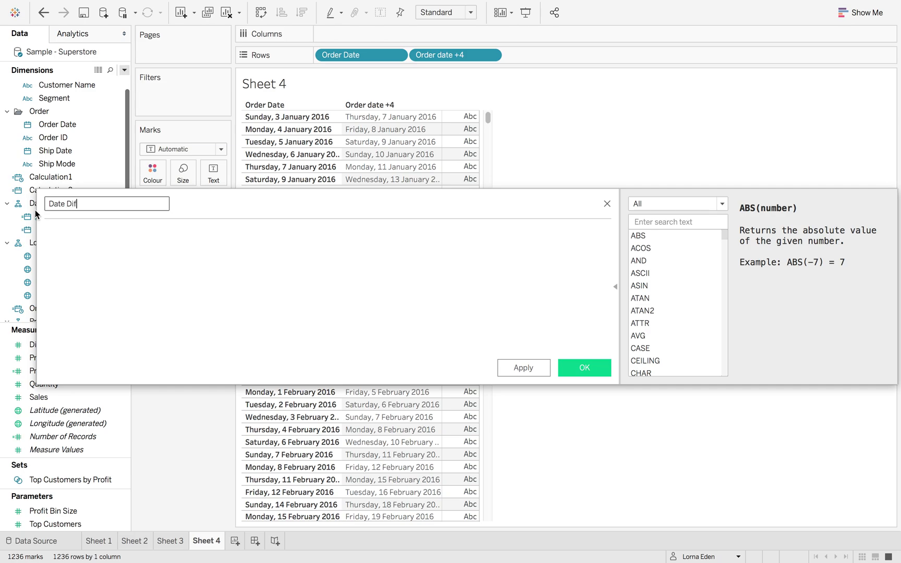
click(115, 260)
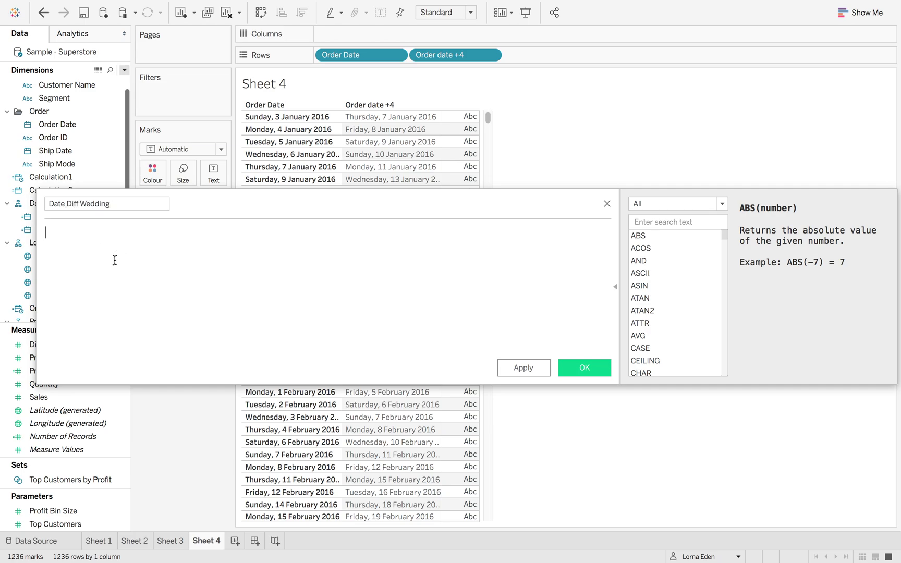
text(dat)
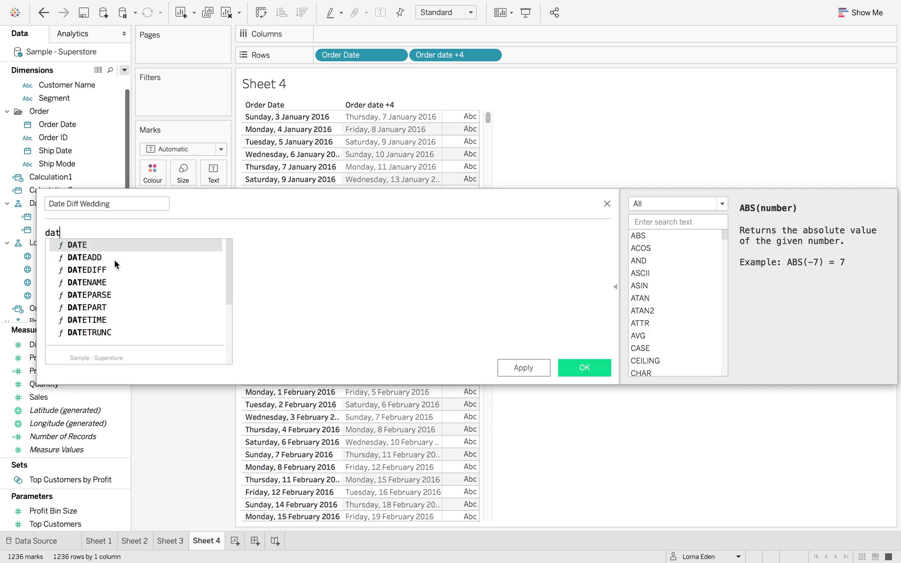
key(Return)
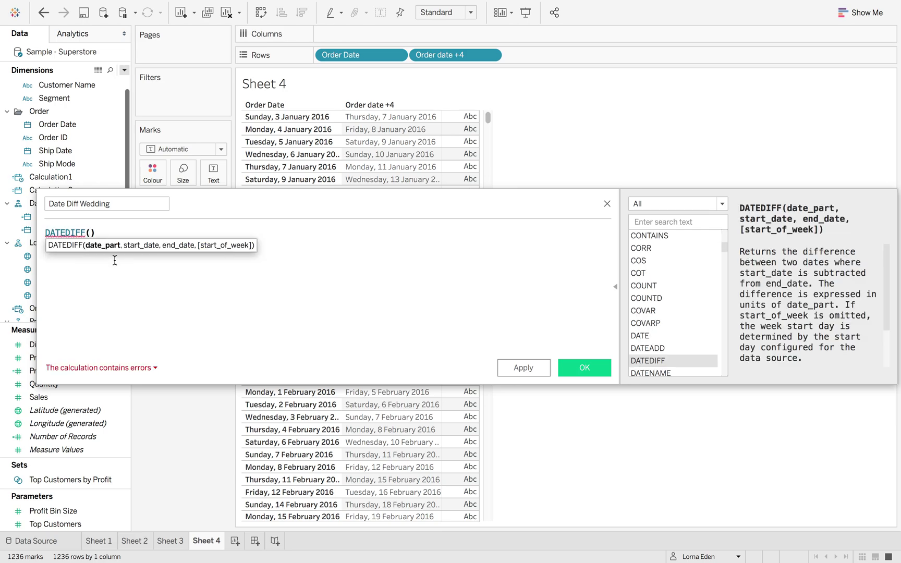
text('days)
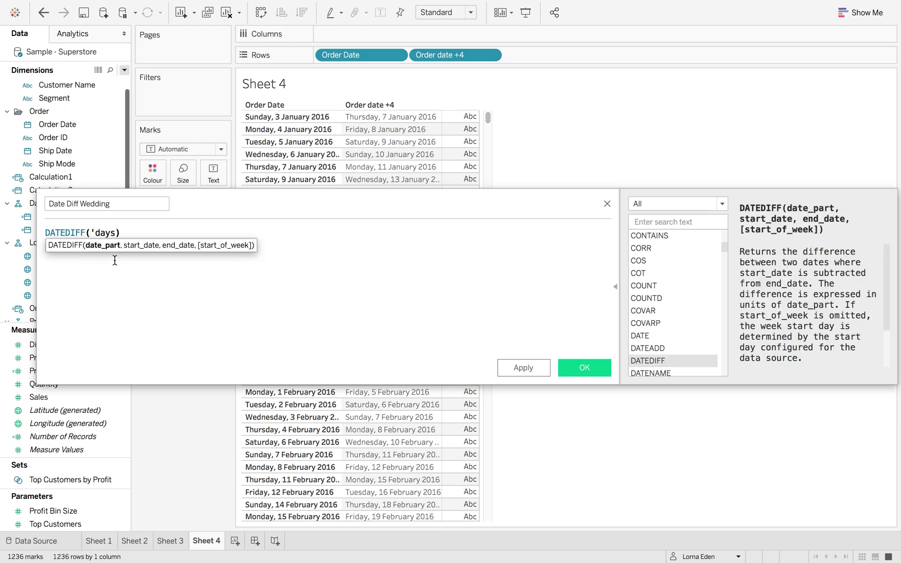
key(BackSpace)
text(',)
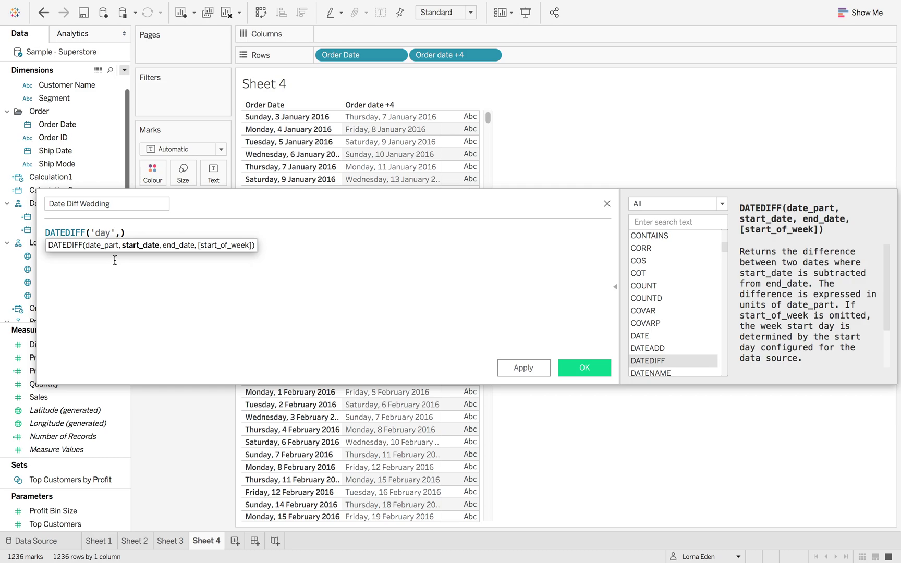
Complete the formula as DATEDIFF('day',TODAY(),[Calculation2]) and save it
drag(161, 215, 270, 199)
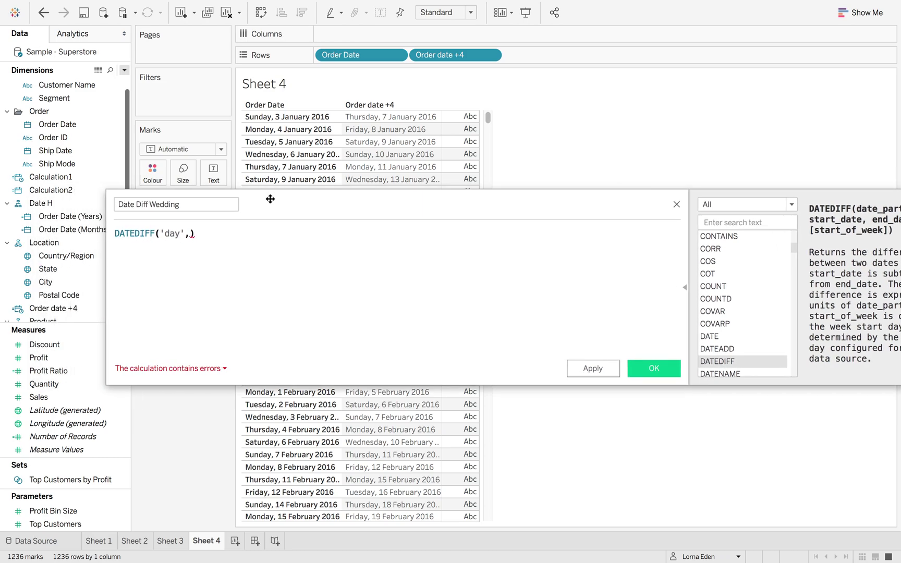
click(72, 180)
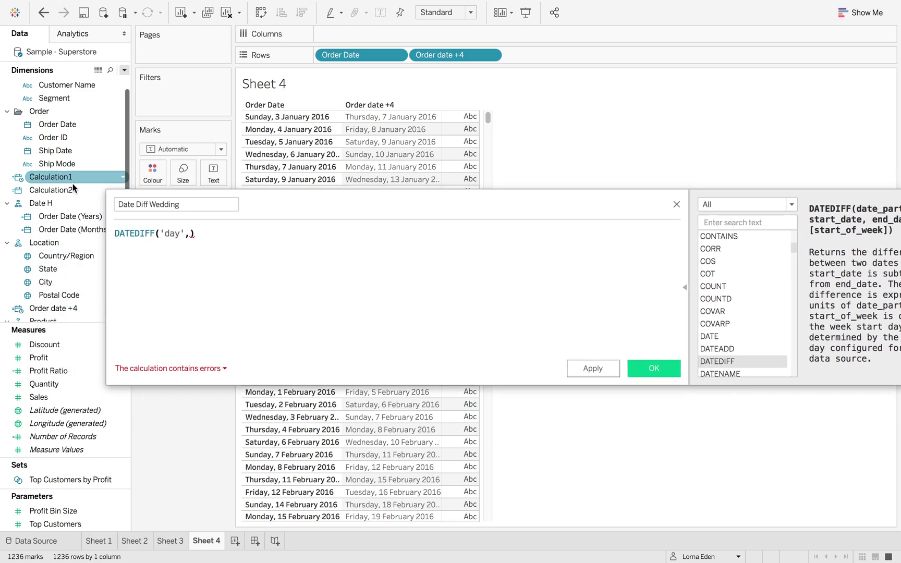
drag(73, 188, 237, 235)
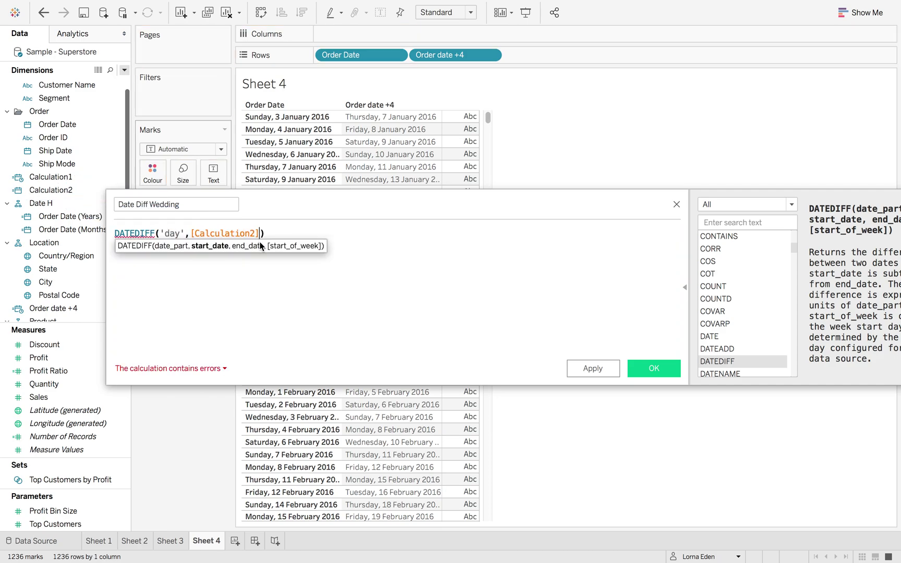
text(,)
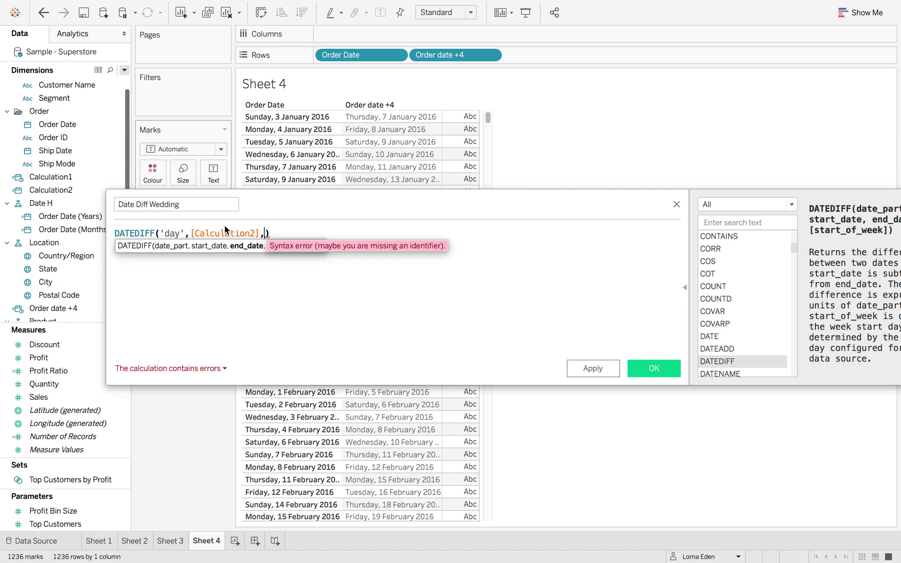
click(194, 233)
text(today)
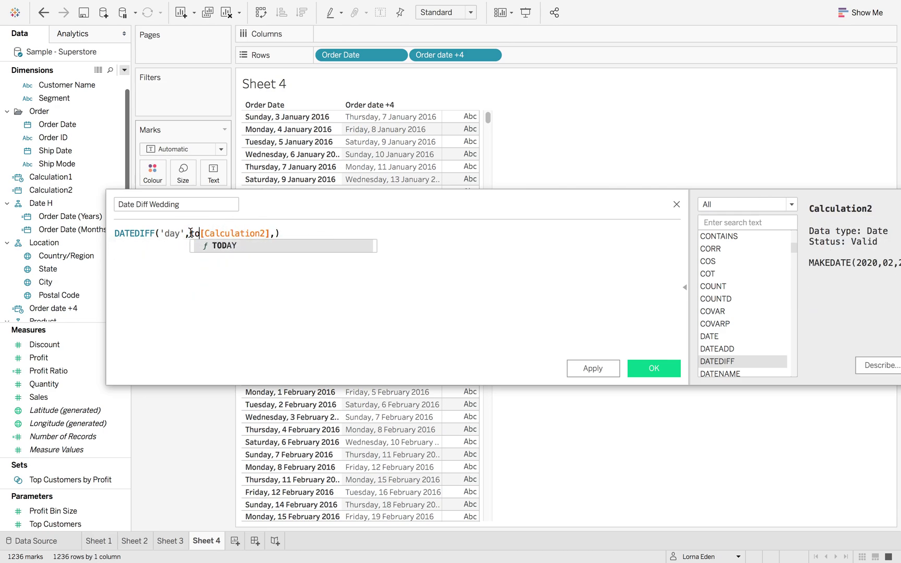
key(Return)
text(,)
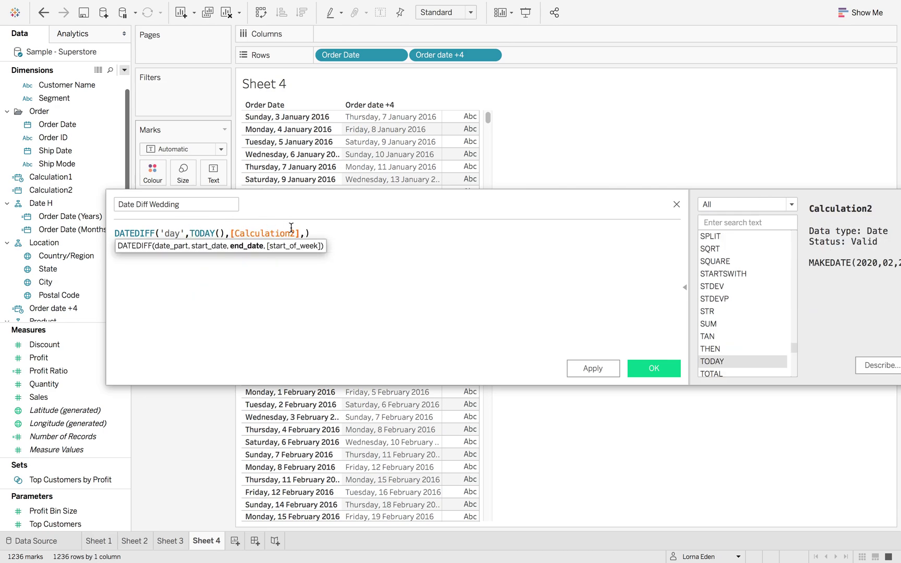
click(306, 233)
key(BackSpace)
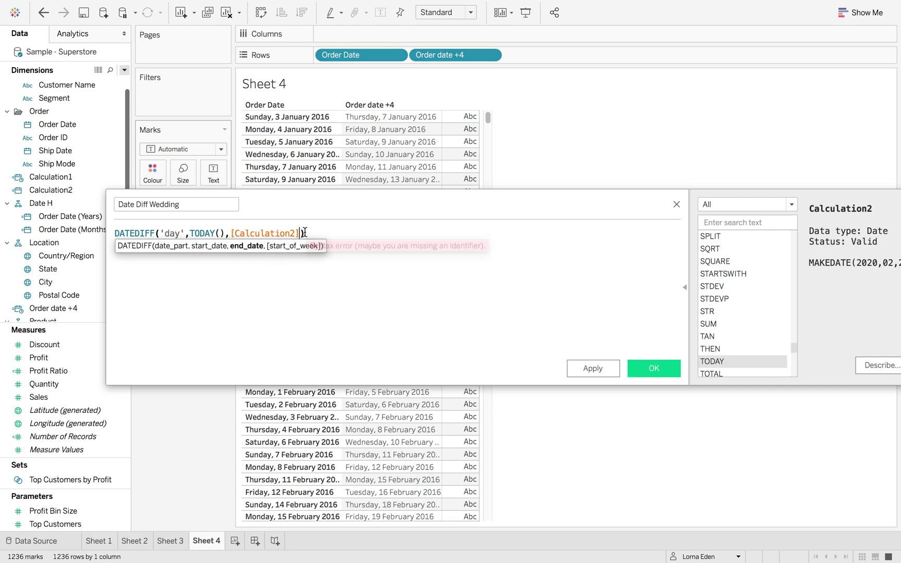
click(662, 371)
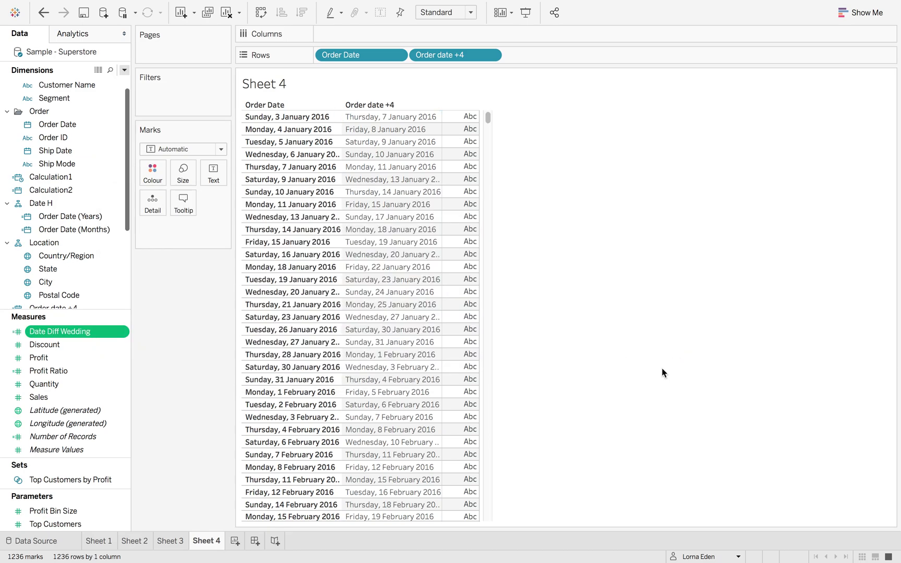
Put Date Diff Wedding on a new Sheet 5 and aggregate it as Minimum, showing 68
click(235, 543)
drag(92, 331, 359, 215)
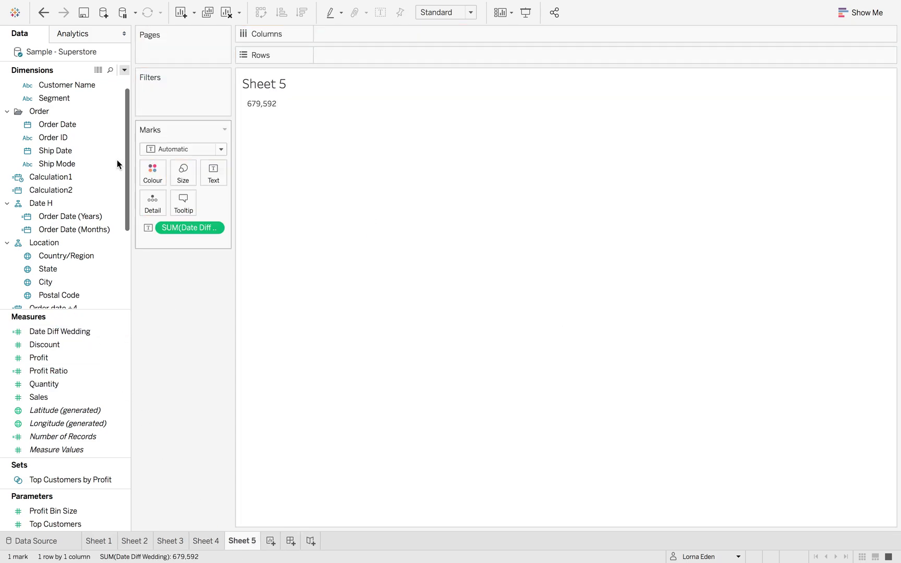
click(213, 228)
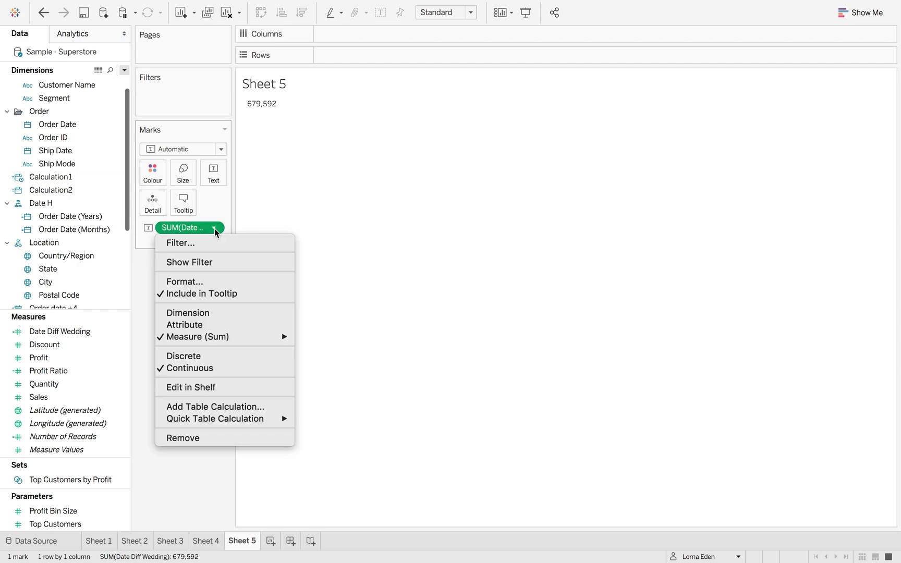
mouse_move(239, 337)
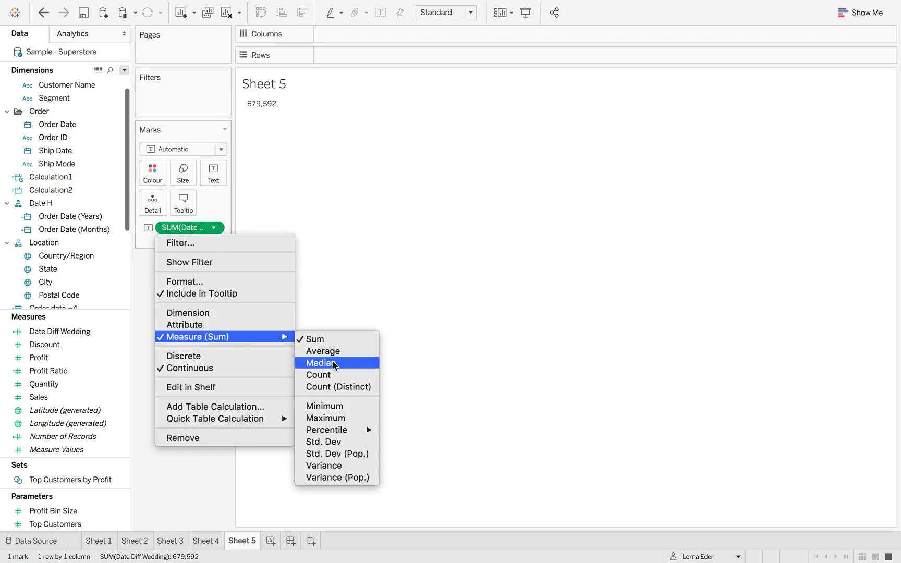
click(326, 406)
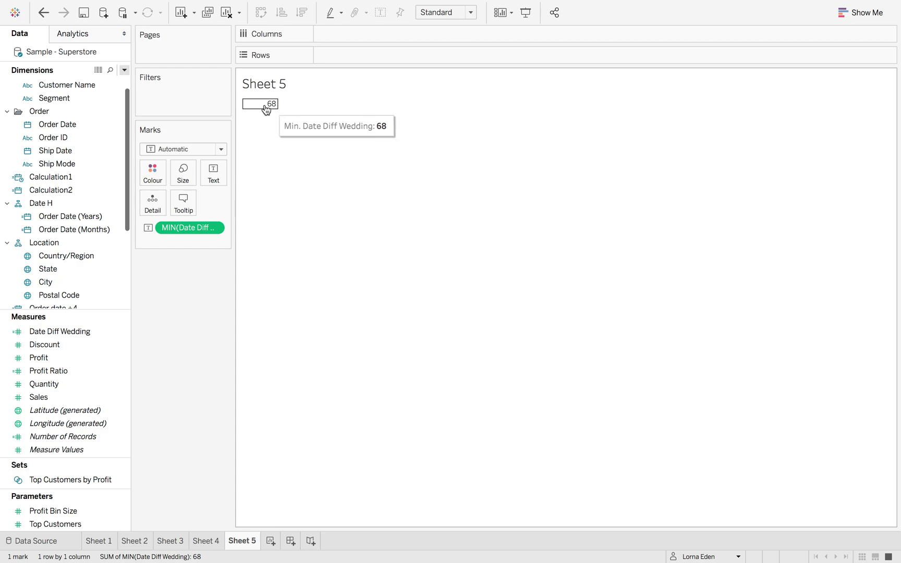